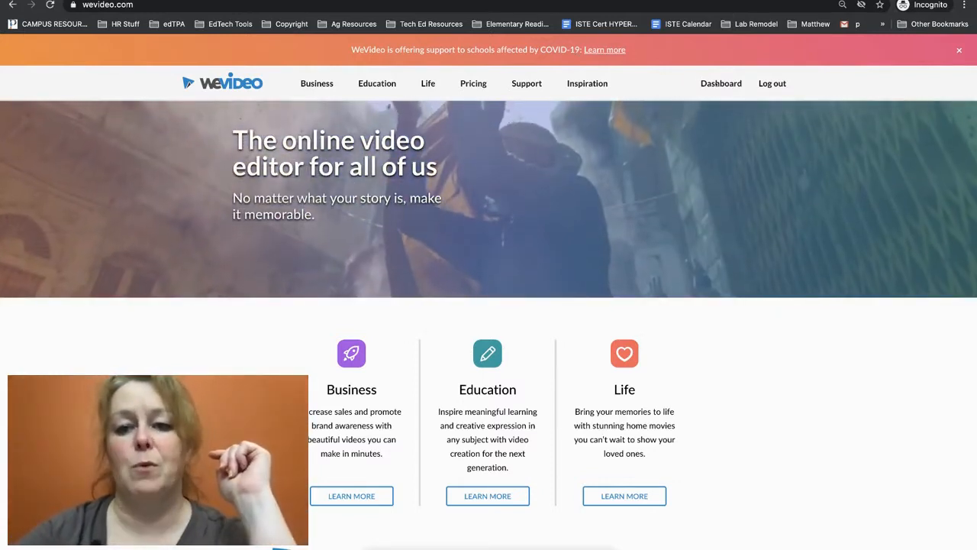
- Create a new personal project titled TEST without adding any existing media to it
{"action": "left_click", "coordinate": [717, 86]}
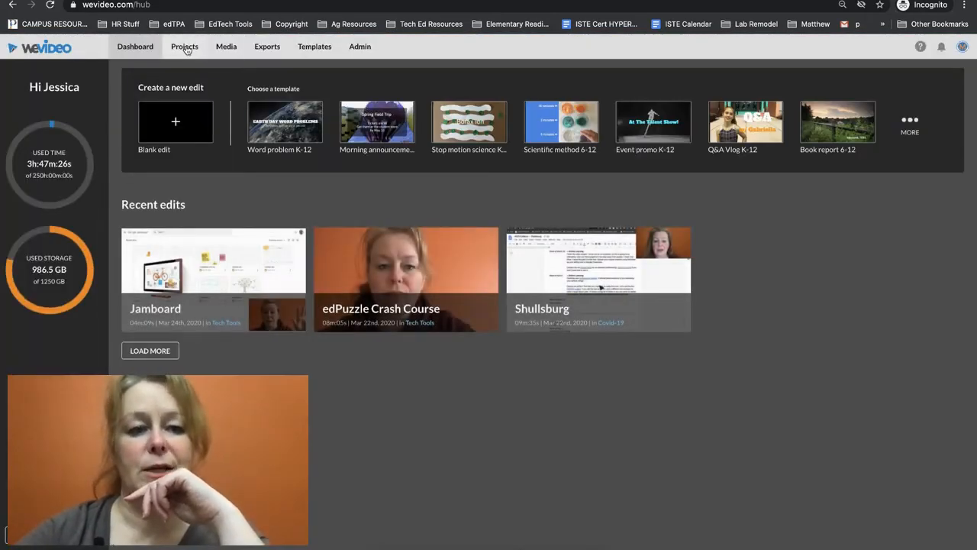
{"action": "left_click", "coordinate": [185, 48]}
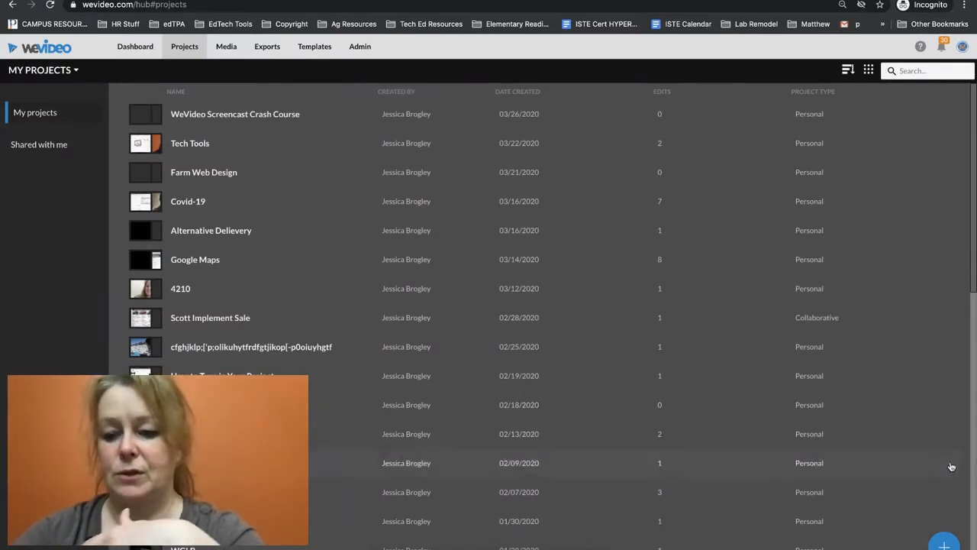
{"action": "left_click", "coordinate": [951, 546]}
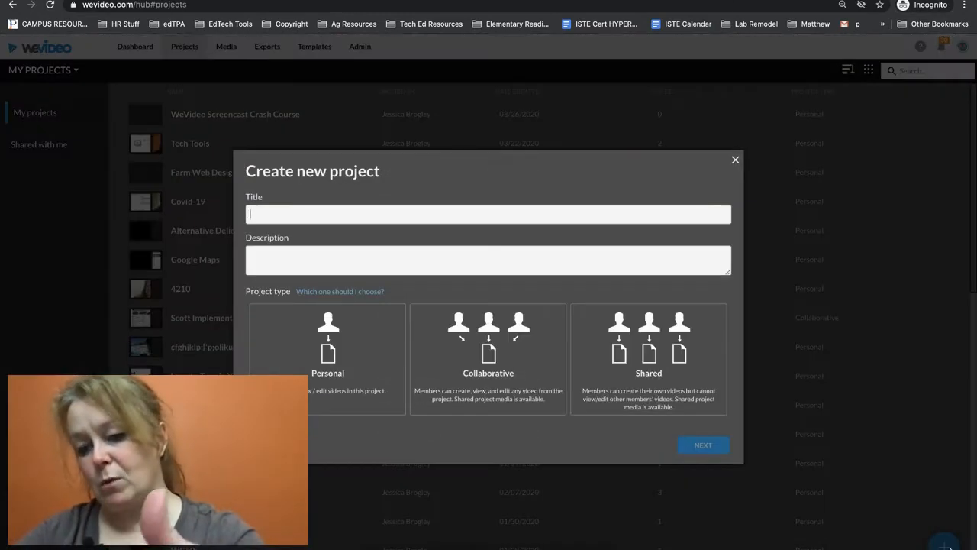
{"action": "left_click", "coordinate": [420, 214]}
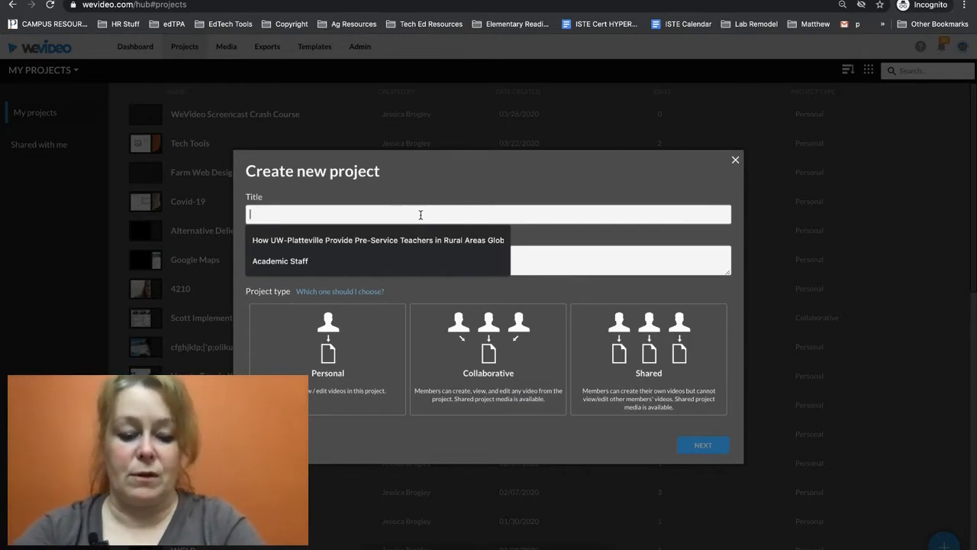
{"action": "type", "text": "TEST"}
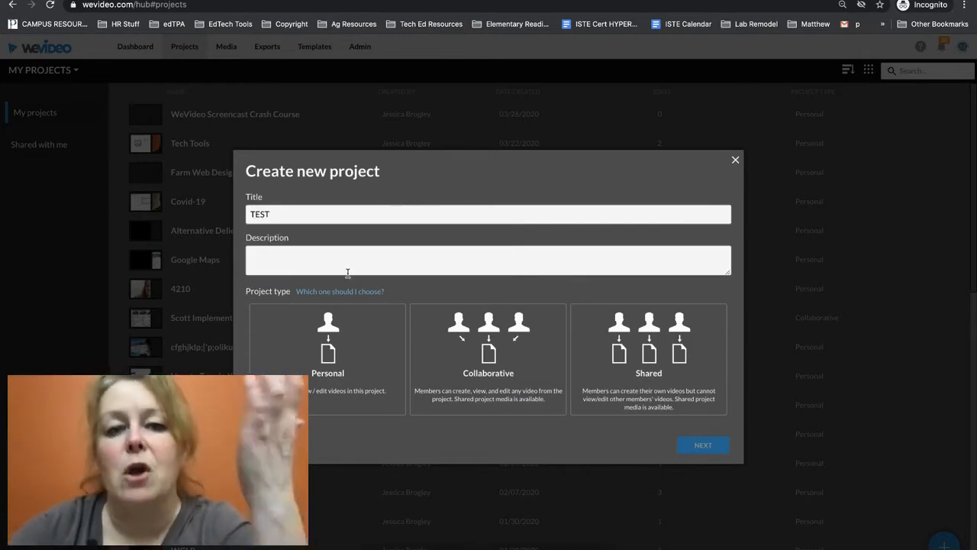
{"action": "left_click", "coordinate": [307, 362]}
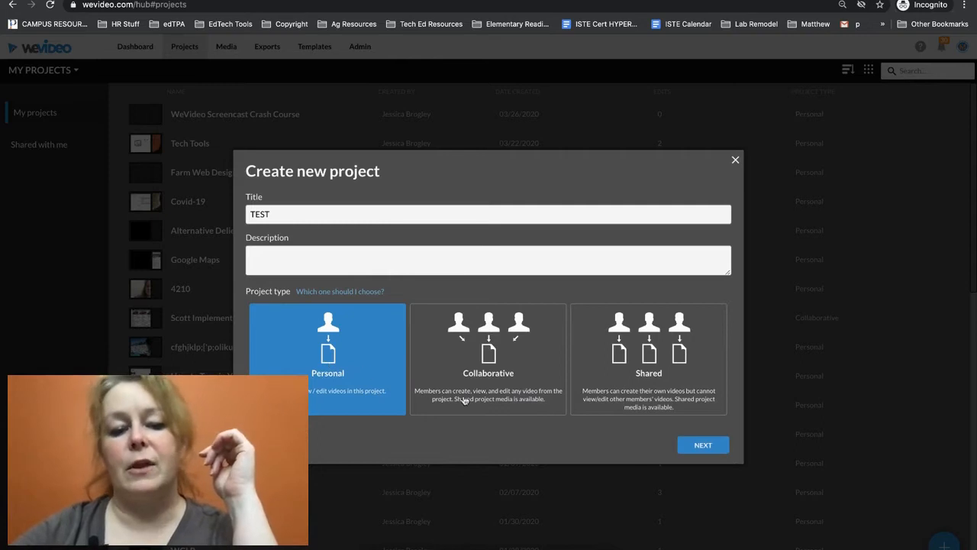
{"action": "left_click", "coordinate": [703, 445]}
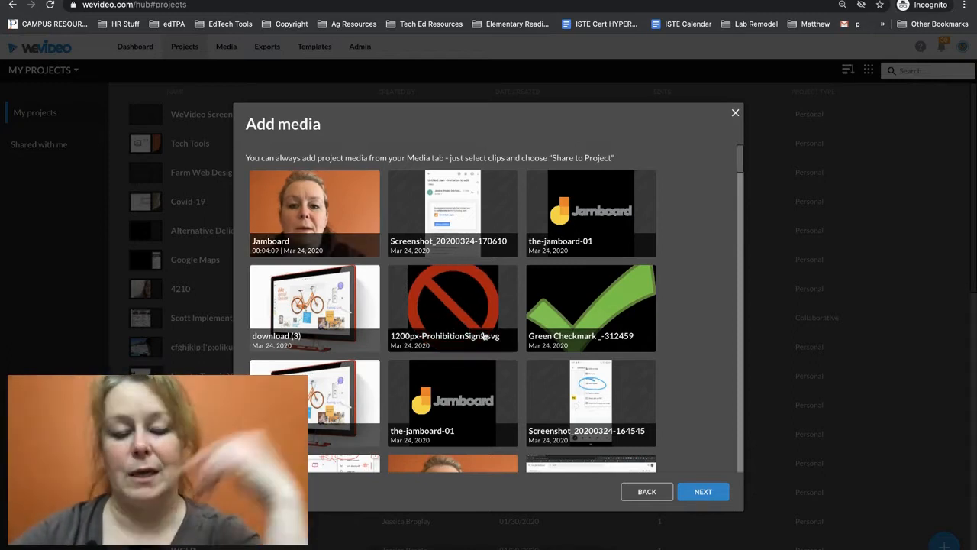
{"action": "left_click", "coordinate": [703, 493]}
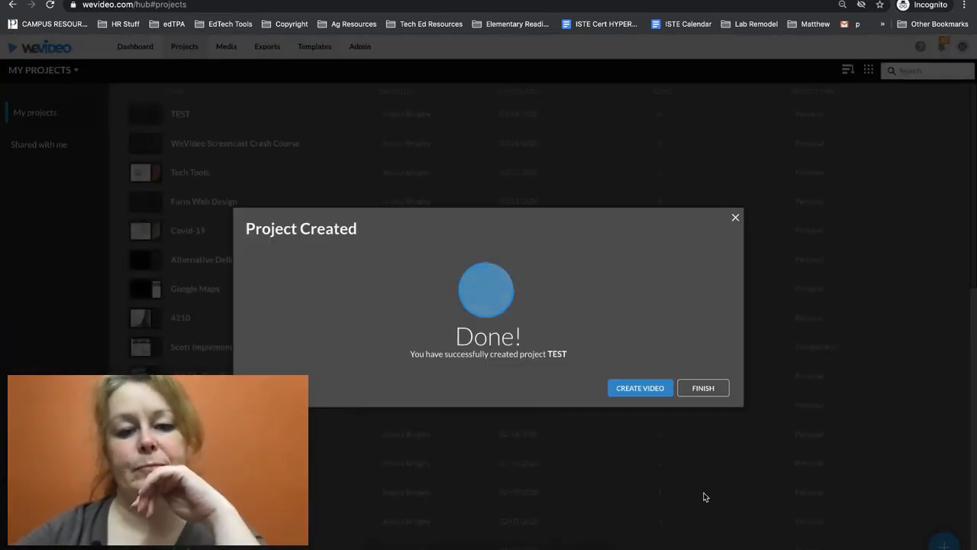
- Start a blank video edit from scratch in the newly created project
{"action": "left_click", "coordinate": [649, 389]}
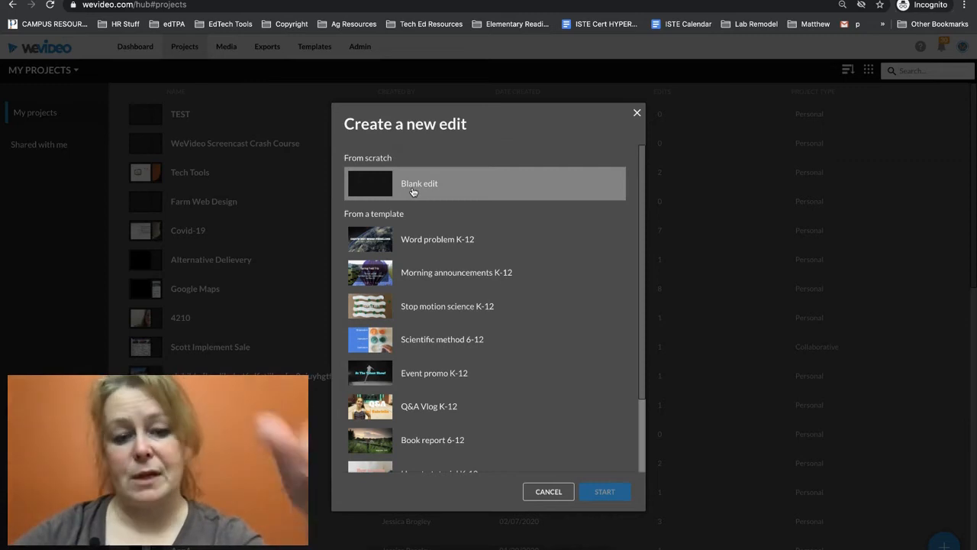
{"action": "left_click", "coordinate": [413, 191]}
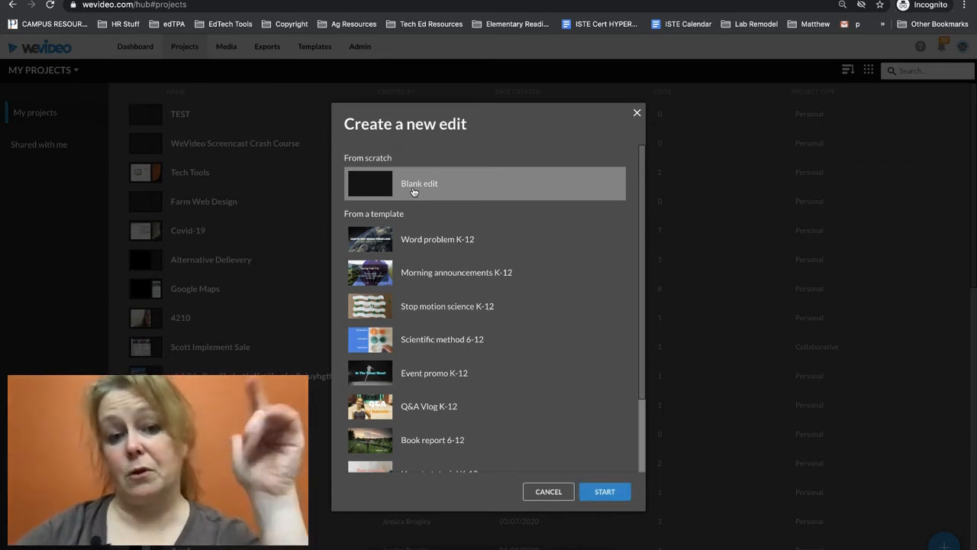
{"action": "left_click", "coordinate": [605, 491]}
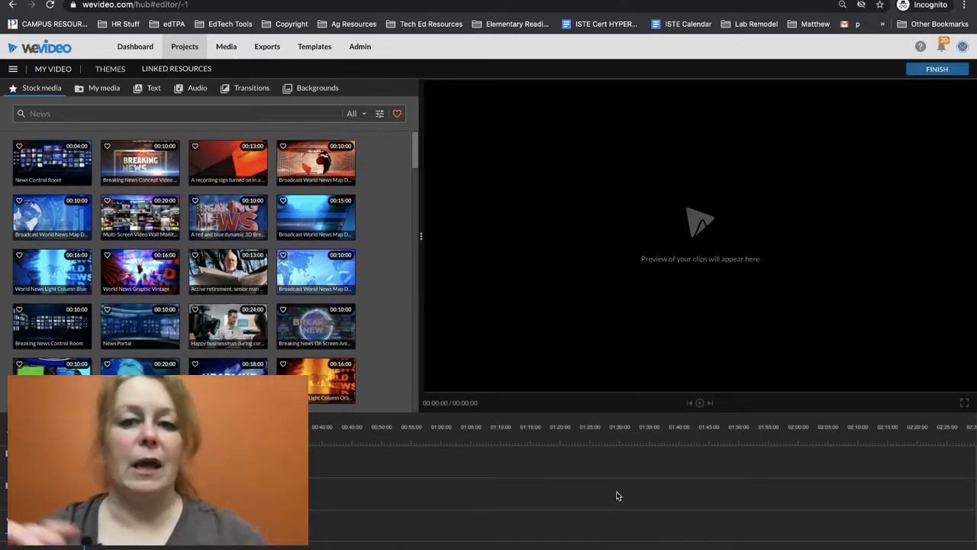
- Set up a combined webcam and screen recording and grant the site permission for the camera, microphone and storing files
{"action": "left_click", "coordinate": [104, 89]}
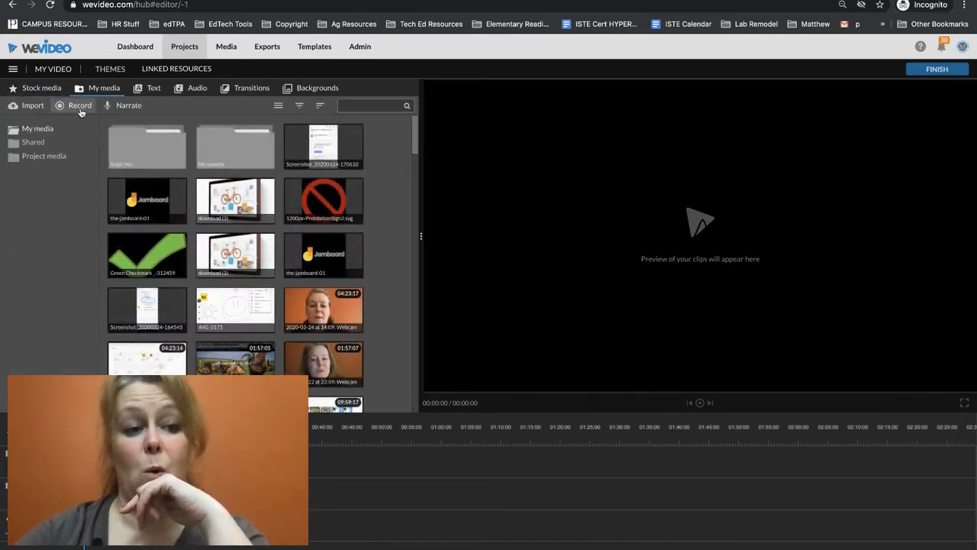
{"action": "left_click", "coordinate": [80, 106]}
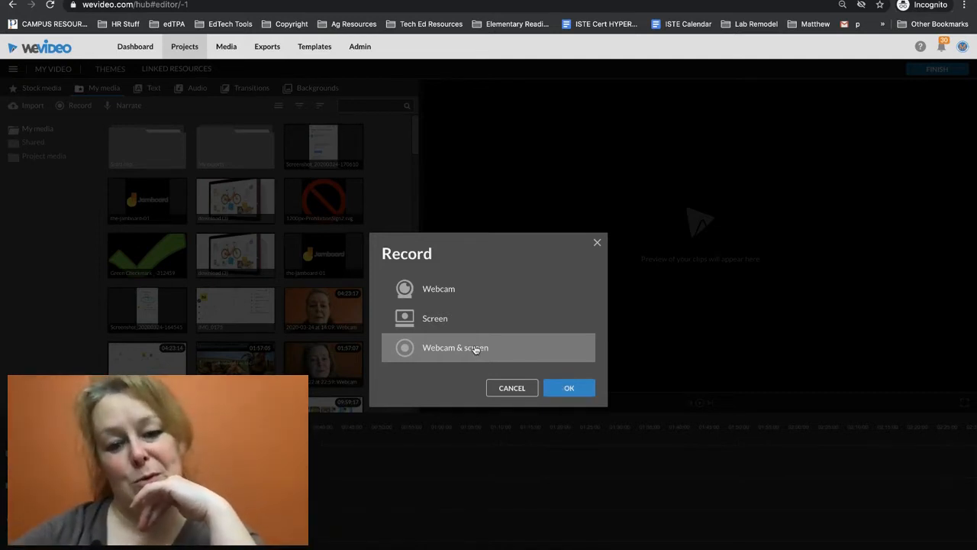
{"action": "left_click", "coordinate": [570, 390]}
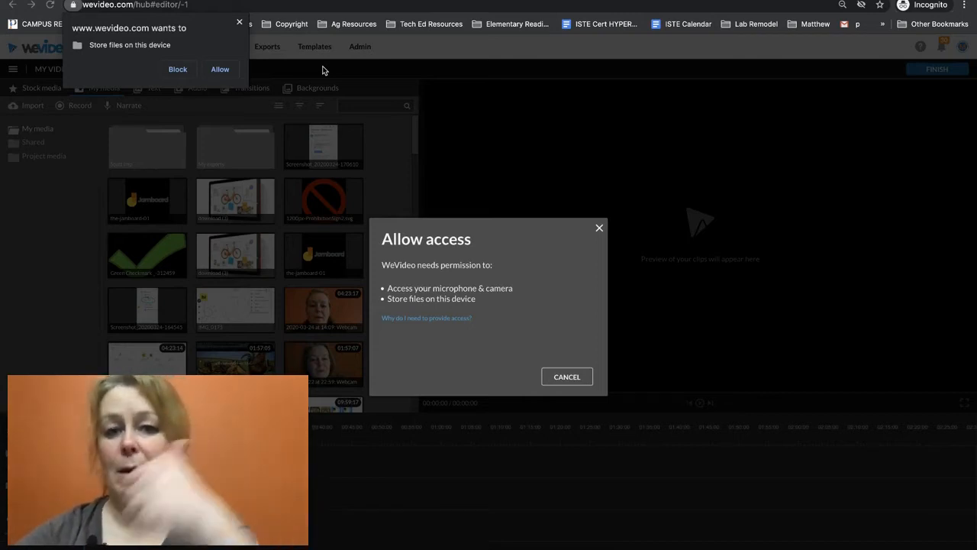
{"action": "left_click", "coordinate": [227, 74]}
{"action": "left_click", "coordinate": [220, 85]}
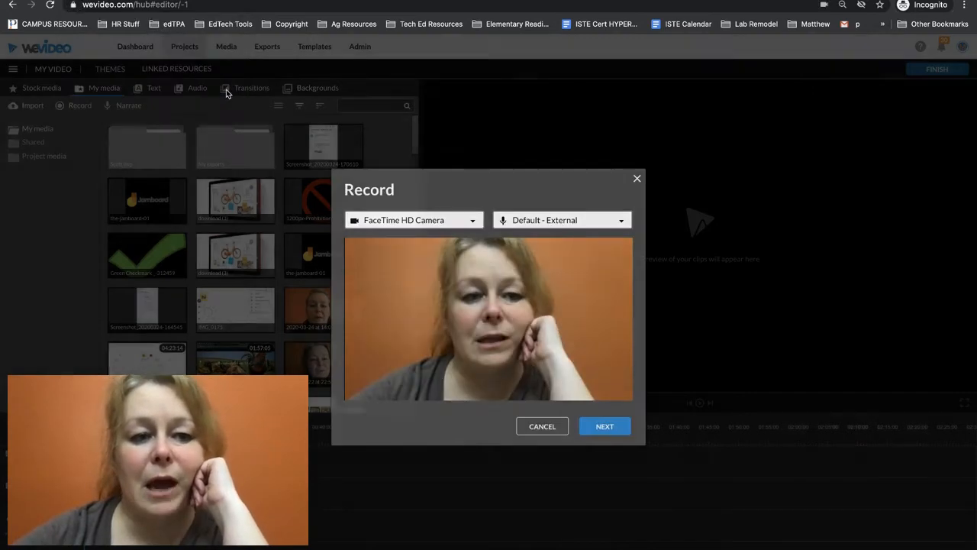
- Review the camera and microphone choices for the recording, keeping FaceTime HD Camera and the default external microphone
{"action": "left_click", "coordinate": [395, 222]}
{"action": "left_click", "coordinate": [403, 236]}
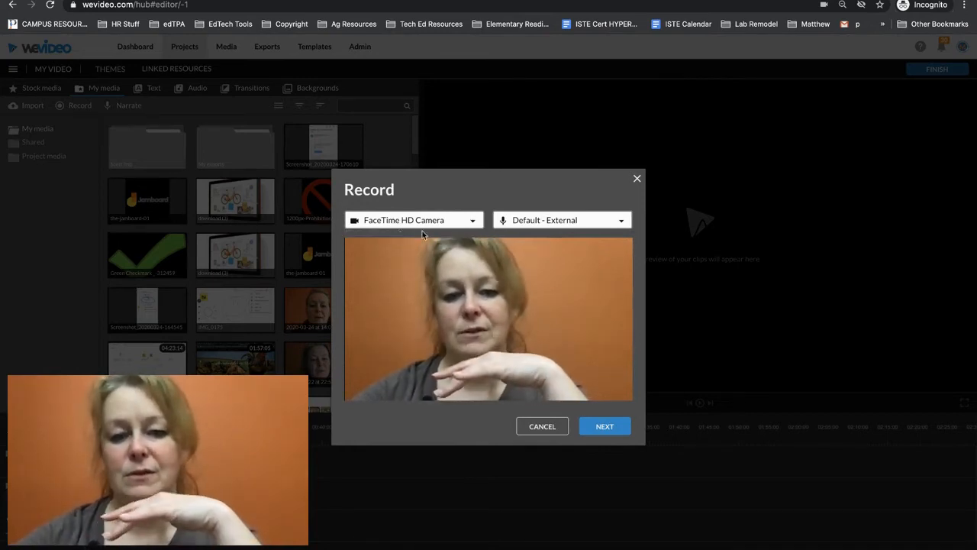
{"action": "left_click", "coordinate": [558, 222]}
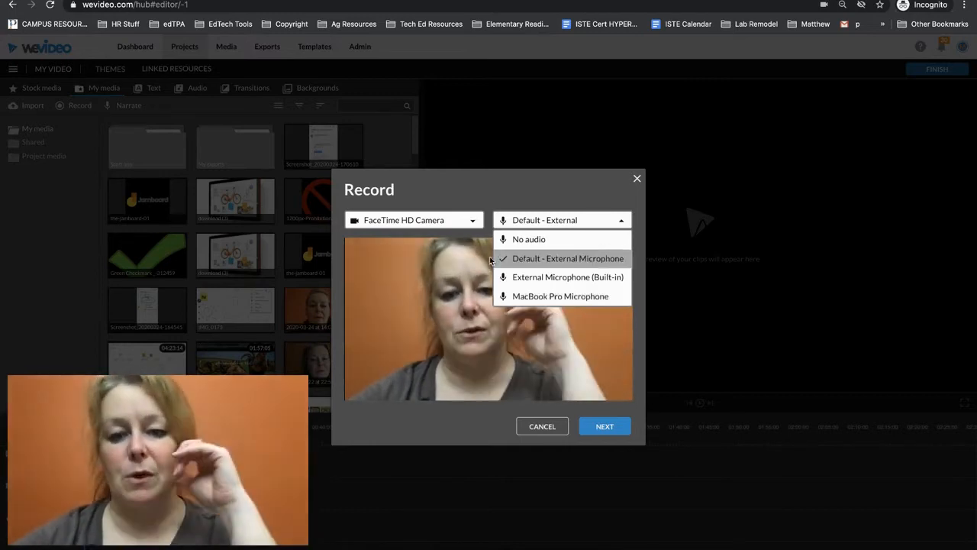
{"action": "left_click", "coordinate": [500, 178]}
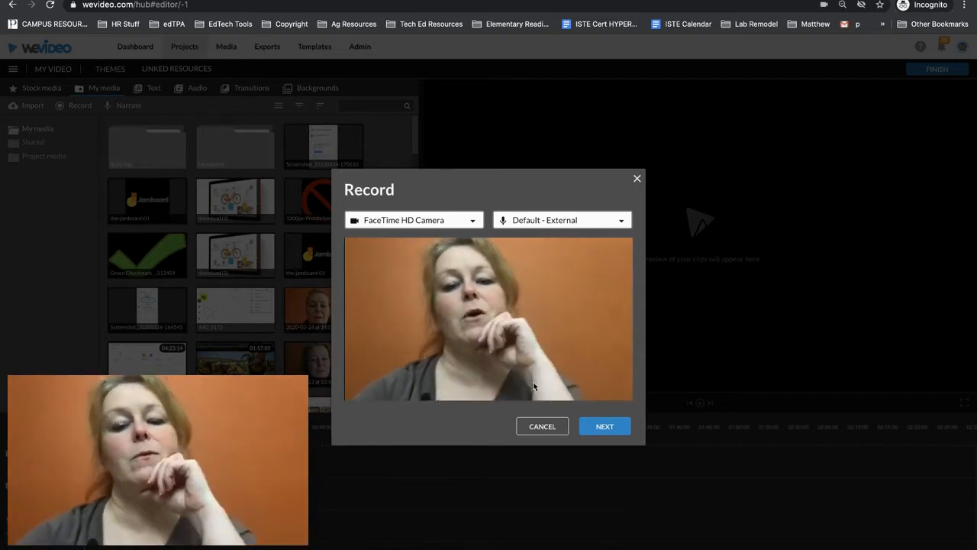
- Accept the recording devices and share the entire Screen 2 for the recording
{"action": "left_click", "coordinate": [604, 426]}
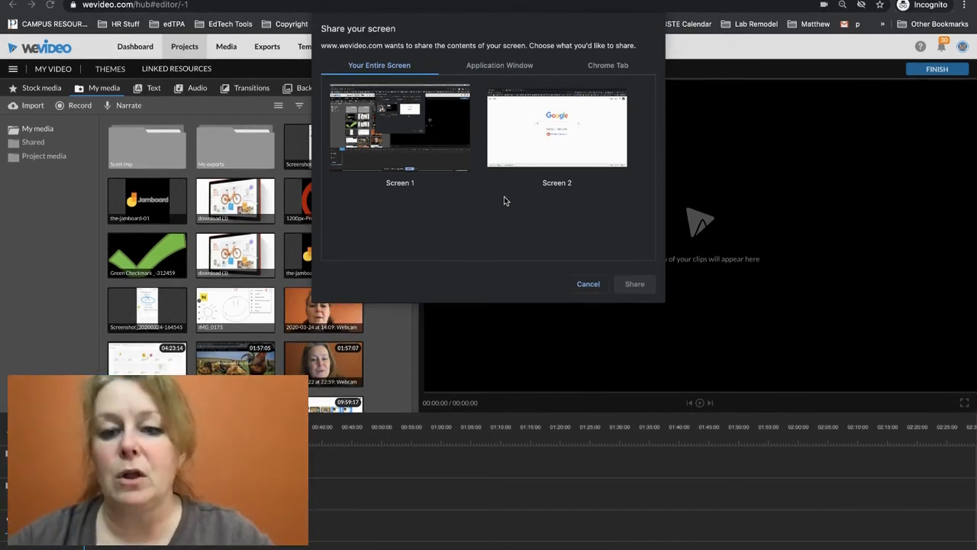
{"action": "left_click", "coordinate": [535, 164]}
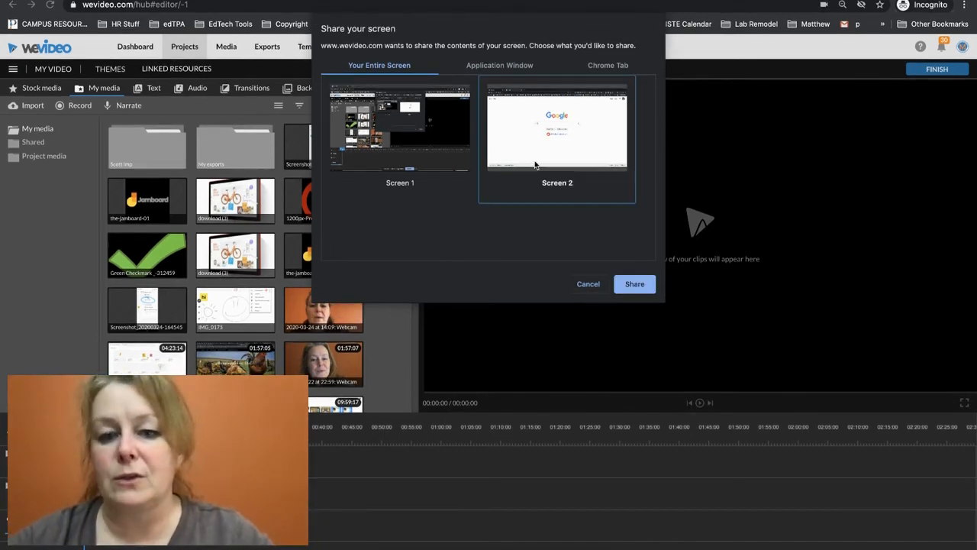
{"action": "left_click", "coordinate": [635, 284]}
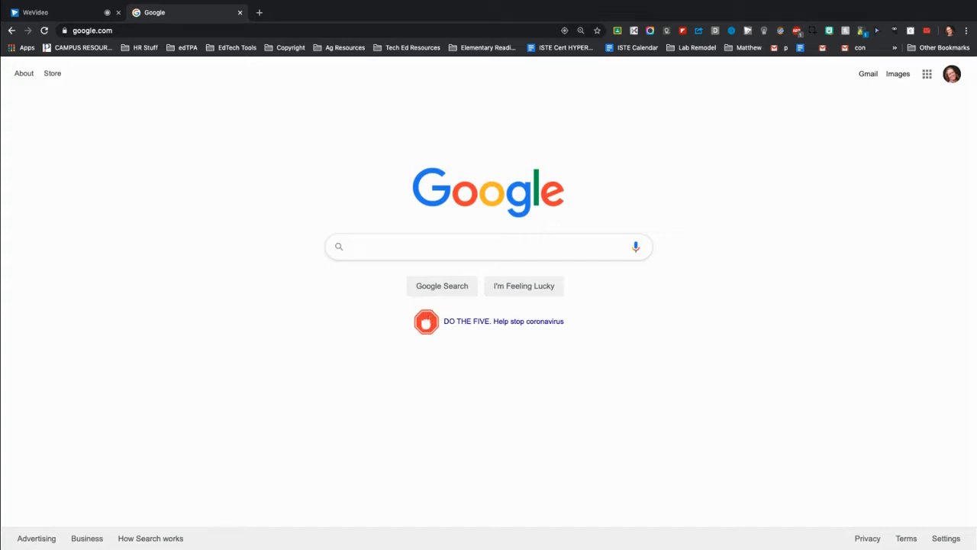
- Record a short demonstration on the Google home page and save the resulting webcam and screen clips
{"action": "left_click", "coordinate": [380, 248]}
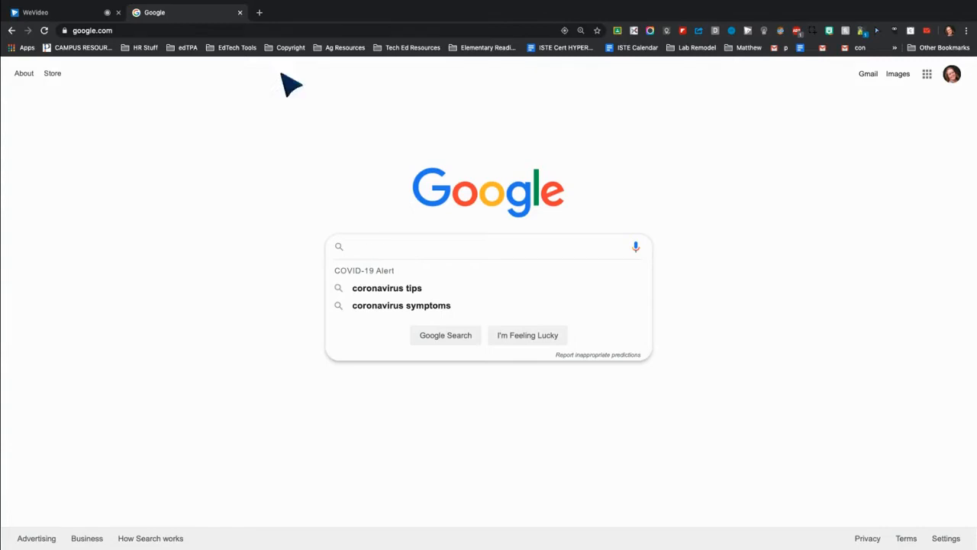
{"action": "left_click", "coordinate": [187, 165]}
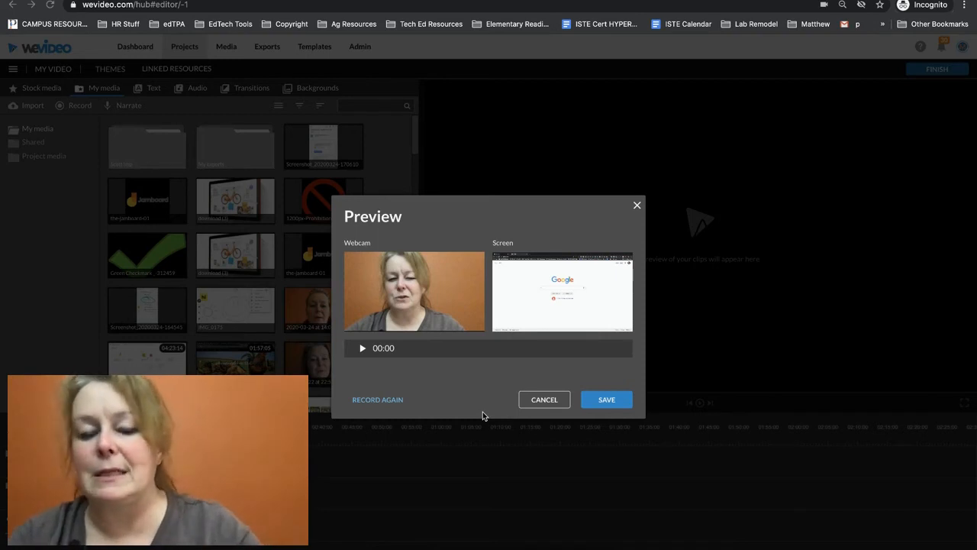
{"action": "left_click", "coordinate": [607, 401]}
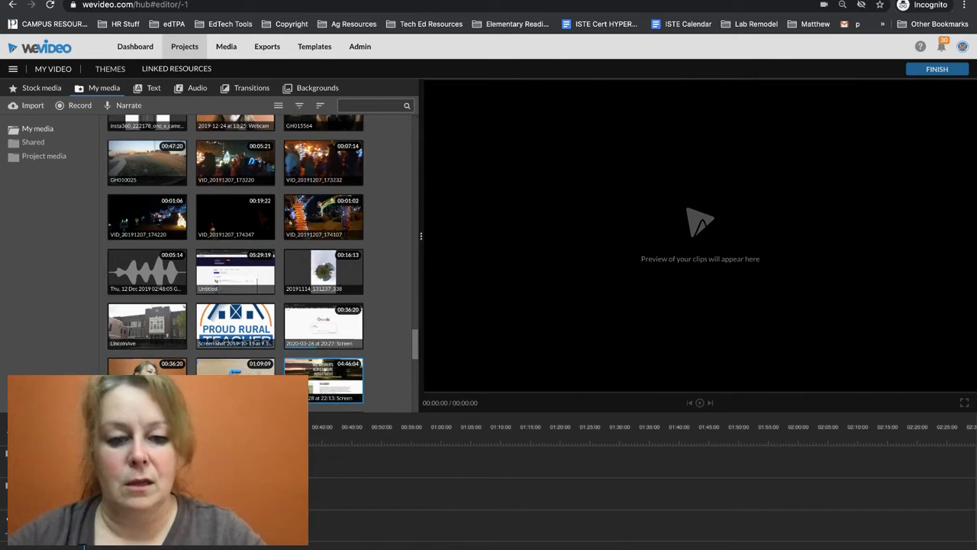
- Place the 2020-03-26 at 20:27 webcam clip on Video 2 and its matching screen clip on Video 1, both at the timeline start
{"action": "scroll", "coordinate": [303, 372], "scroll_direction": "down", "scroll_amount": 3}
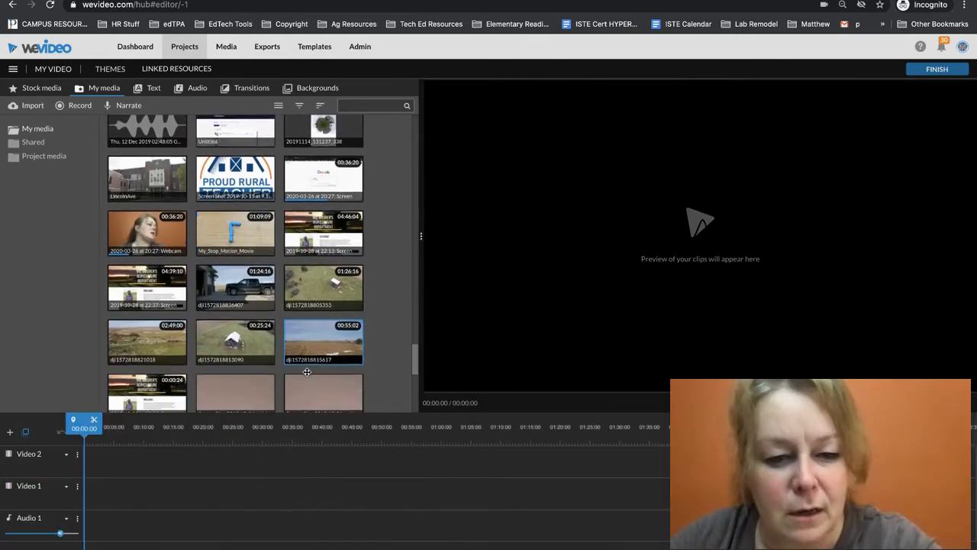
{"action": "scroll", "coordinate": [307, 372], "scroll_direction": "up", "scroll_amount": 1}
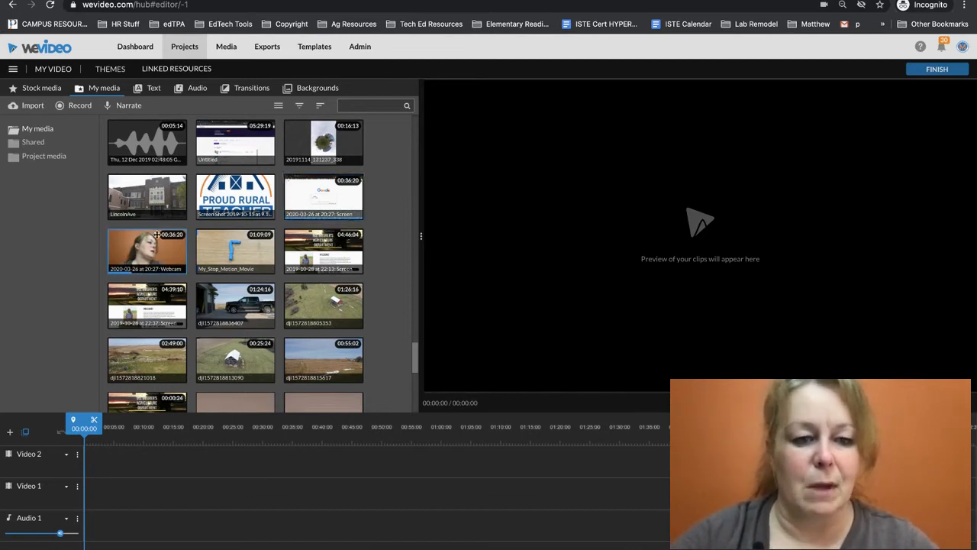
{"action": "left_click_drag", "start_coordinate": [162, 251], "coordinate": [95, 471]}
{"action": "left_click_drag", "start_coordinate": [324, 196], "coordinate": [98, 501]}
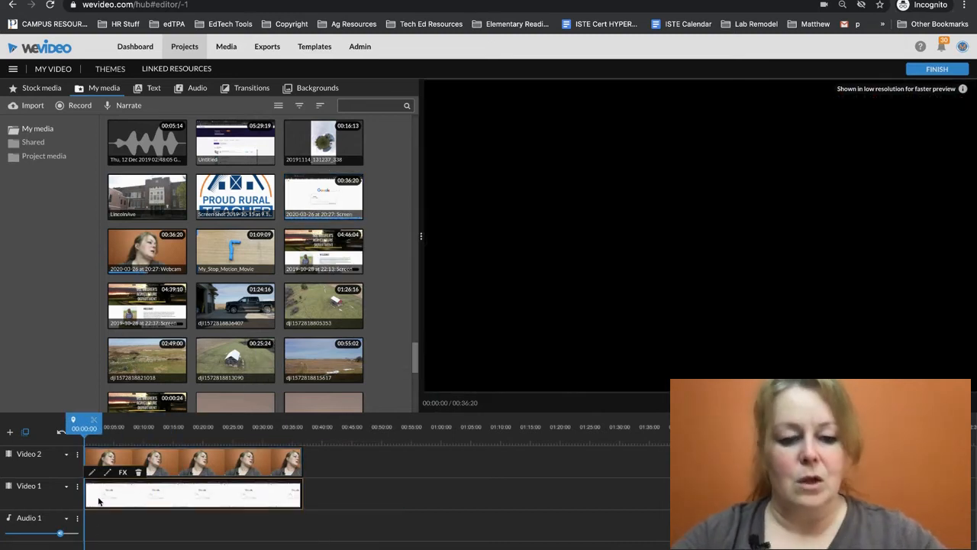
- Check the stacked clips' preview near the end of the timeline, and return the playhead to the start
{"action": "left_click", "coordinate": [258, 472]}
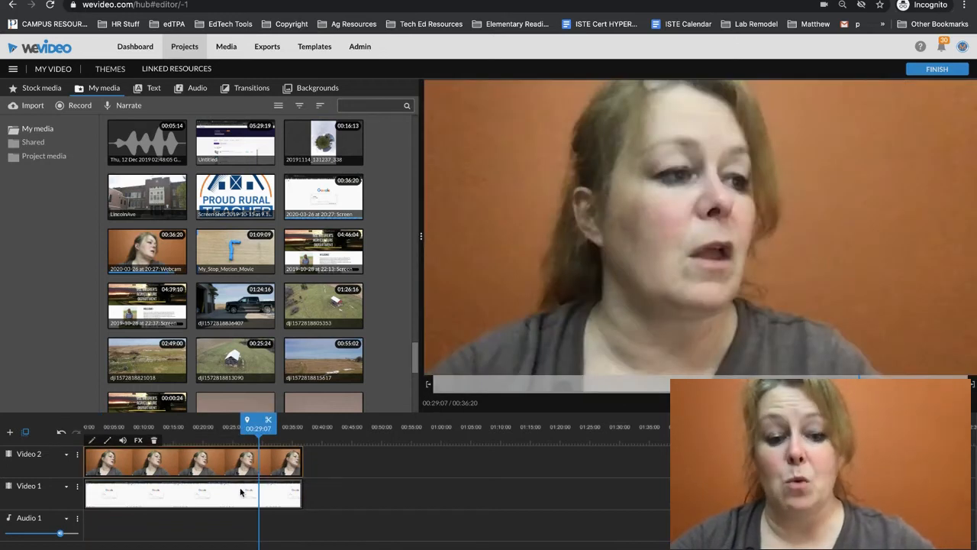
{"action": "left_click_drag", "start_coordinate": [256, 422], "coordinate": [10, 429]}
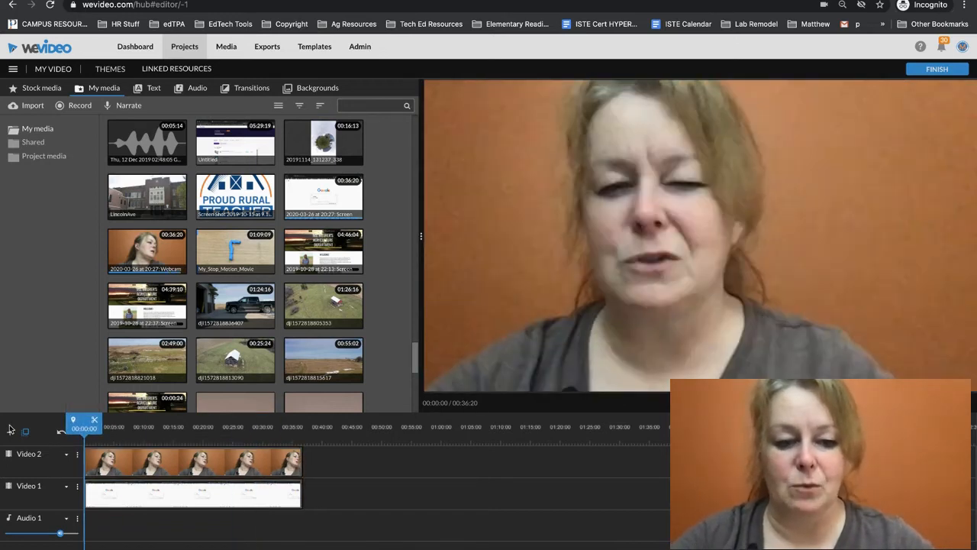
{"action": "left_click_drag", "start_coordinate": [84, 425], "coordinate": [19, 453]}
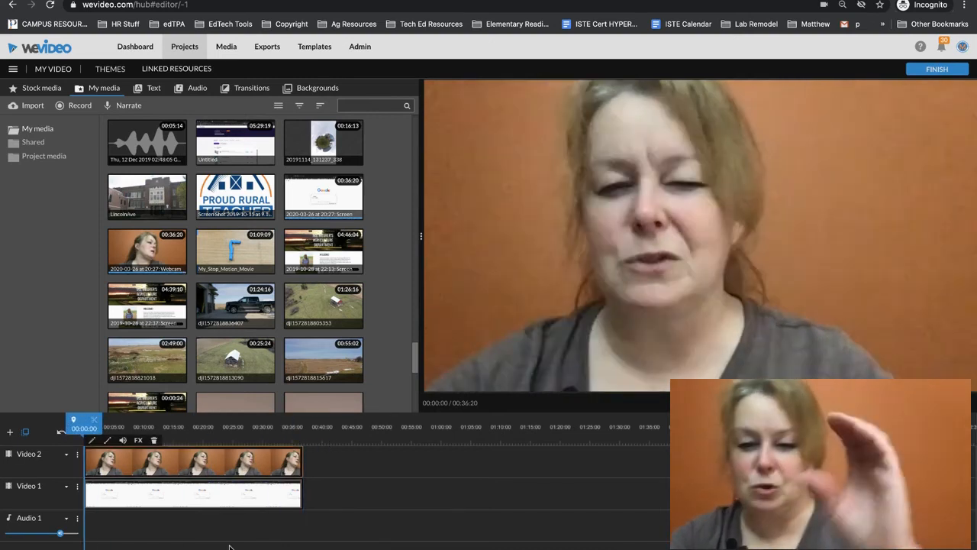
- Scale the webcam clip to 0.31, move it to the frame's lower-right corner at about x 1325, y 741, and play the result
{"action": "double_click", "coordinate": [269, 464]}
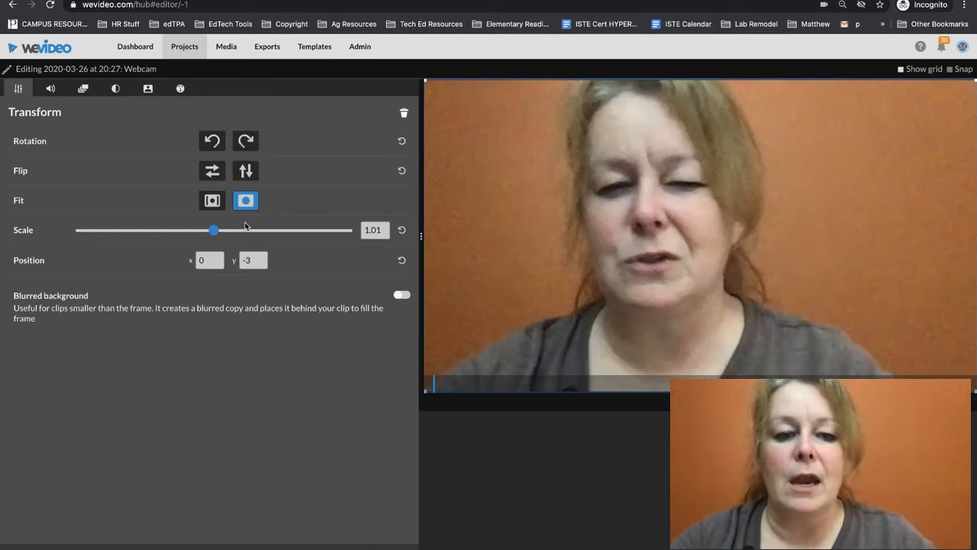
{"action": "left_click_drag", "start_coordinate": [215, 234], "coordinate": [118, 234]}
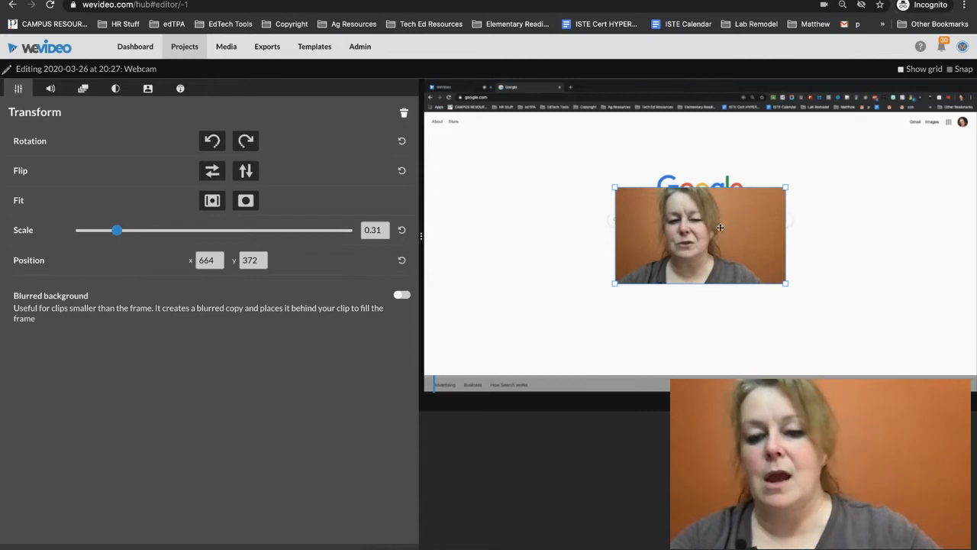
{"action": "left_click_drag", "start_coordinate": [723, 239], "coordinate": [913, 343]}
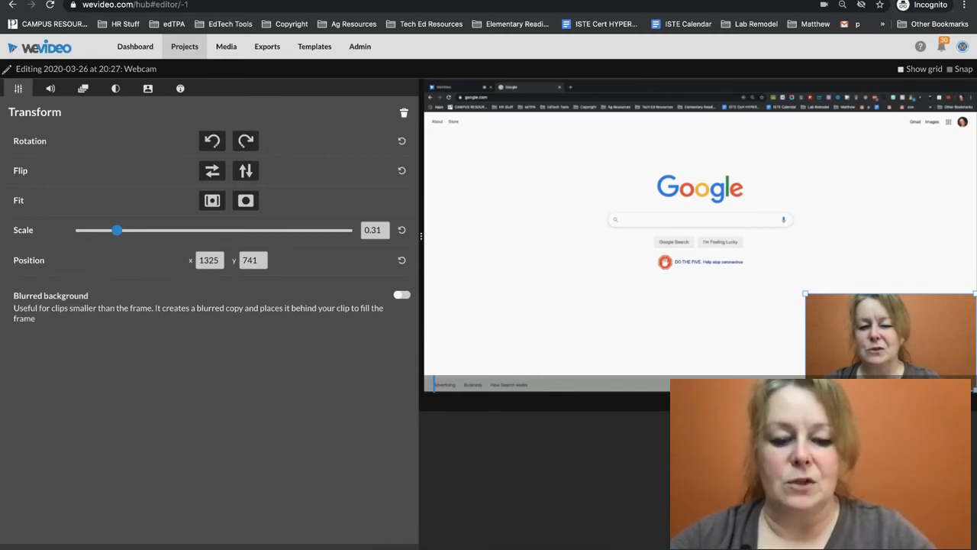
{"action": "left_click", "coordinate": [260, 547]}
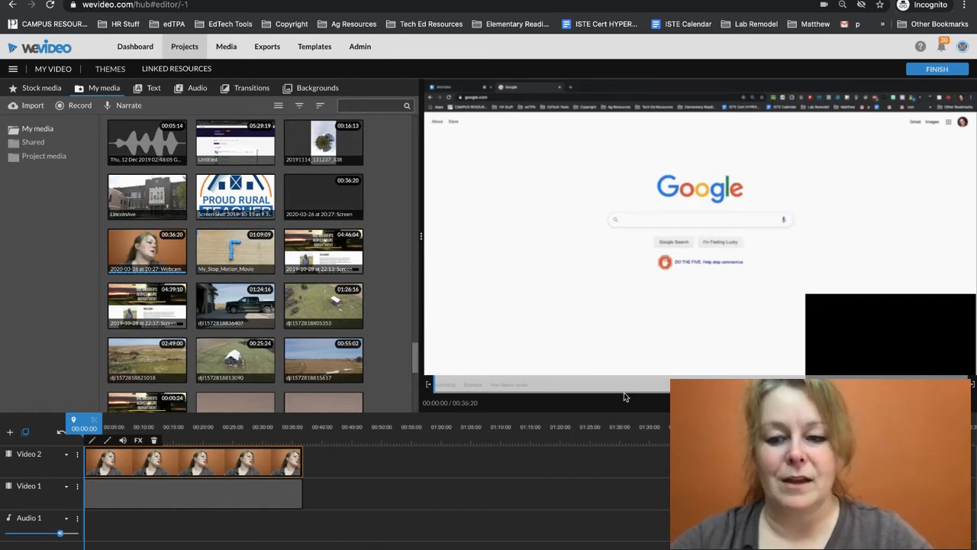
{"action": "key", "text": "space"}
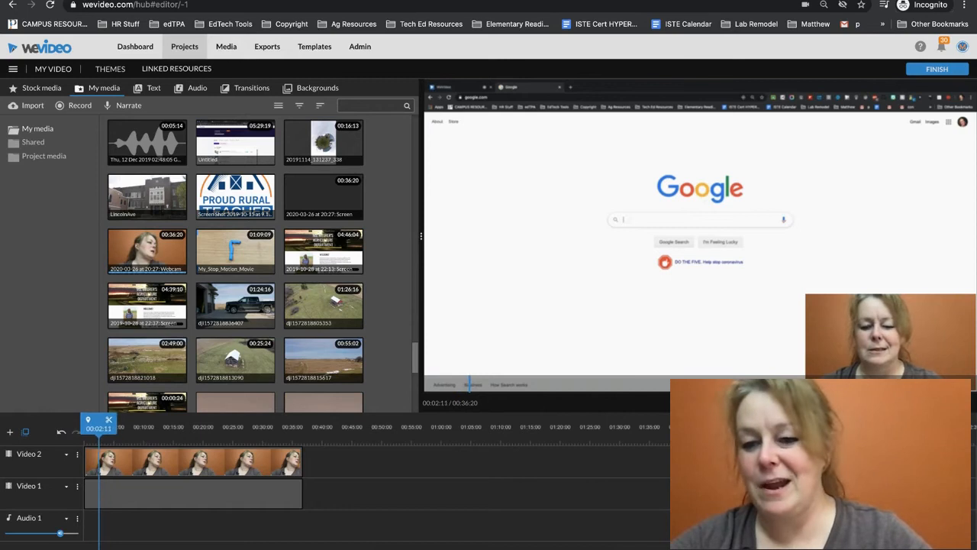
- Split the Video 2 webcam clip at about 00:14:19 and move the second part's picture to the frame's upper-left corner
{"action": "key", "text": "space"}
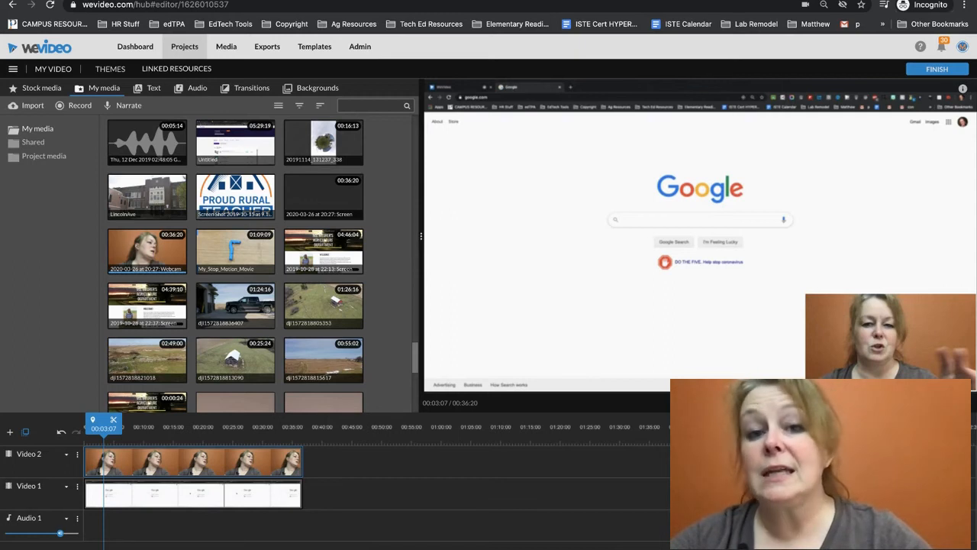
{"action": "left_click", "coordinate": [176, 430]}
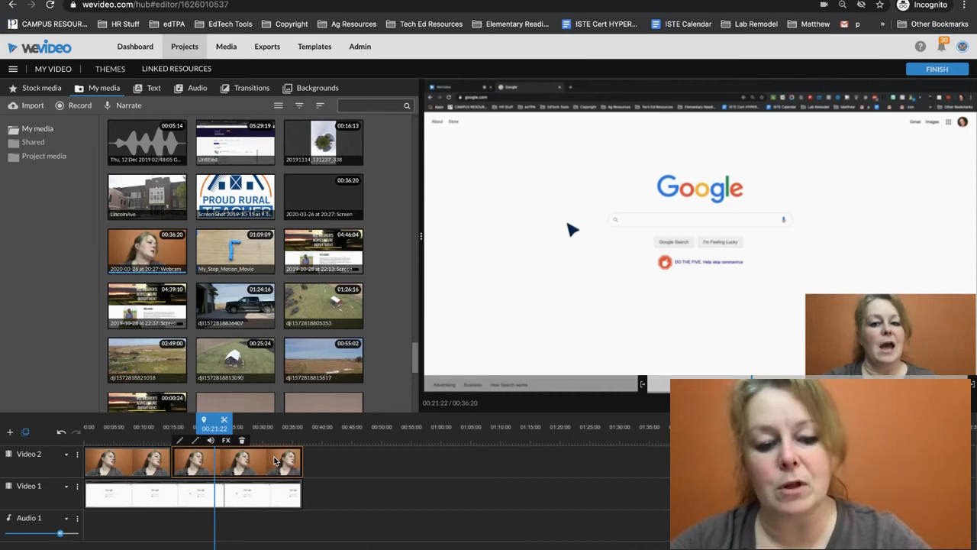
{"action": "double_click", "coordinate": [275, 460]}
{"action": "left_click_drag", "start_coordinate": [836, 333], "coordinate": [467, 129]}
{"action": "left_click", "coordinate": [933, 533]}
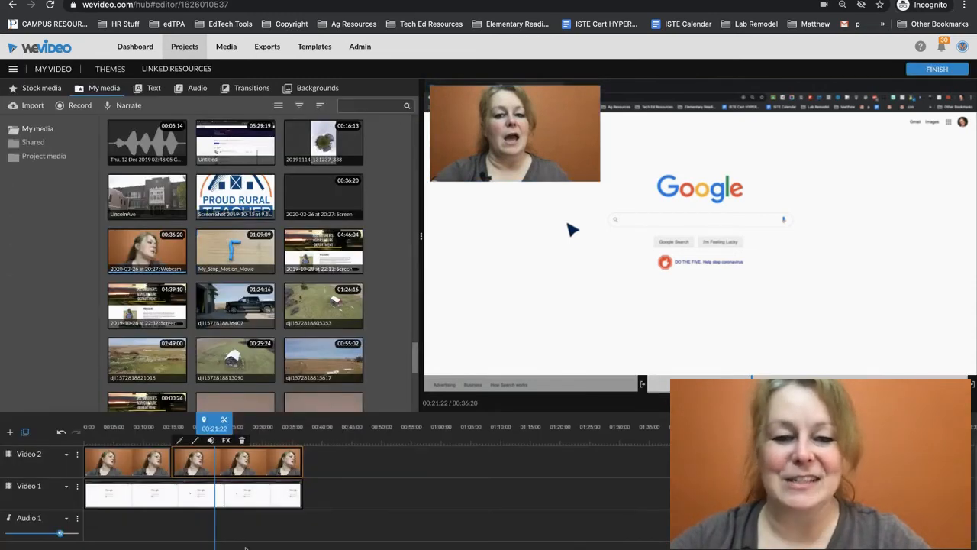
- Play the timeline from about 00:12:05 across the webcam clip's split to check the picture's change of corner
{"action": "left_click", "coordinate": [218, 432]}
{"action": "left_click_drag", "start_coordinate": [218, 432], "coordinate": [158, 428]}
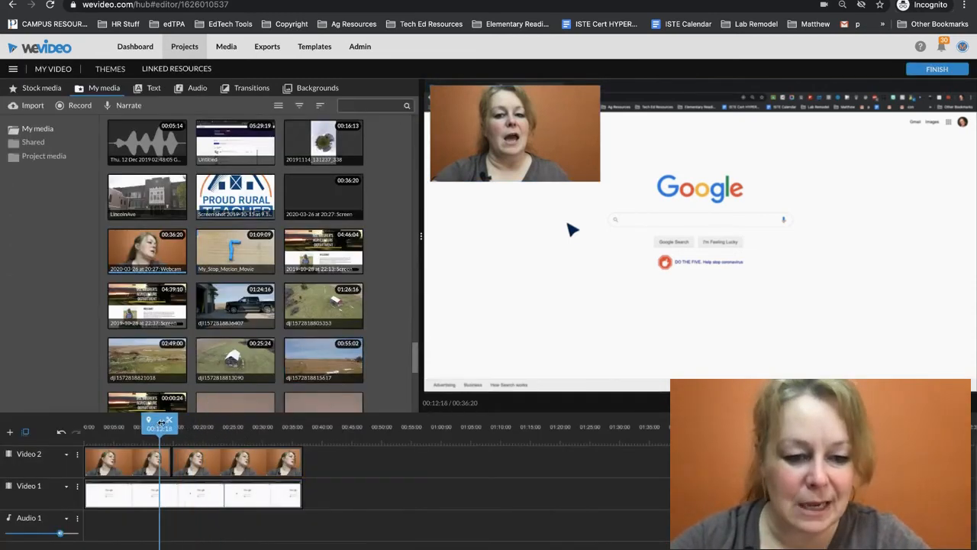
{"action": "left_click", "coordinate": [229, 461]}
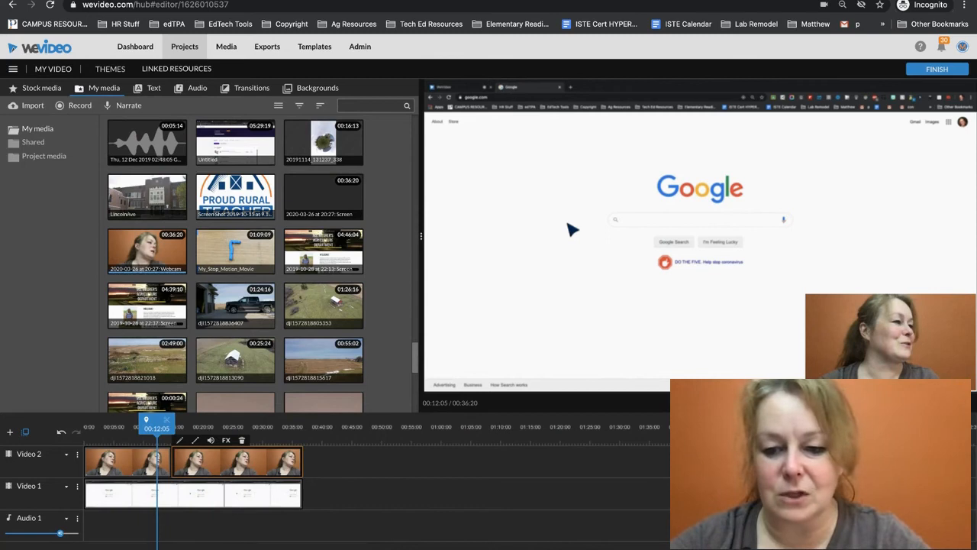
{"action": "key", "text": "space"}
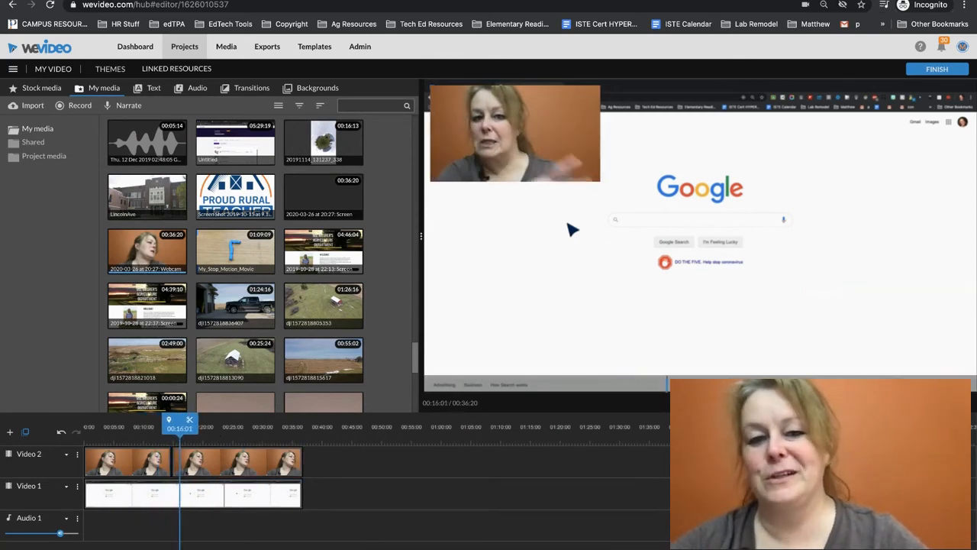
{"action": "left_click", "coordinate": [200, 462]}
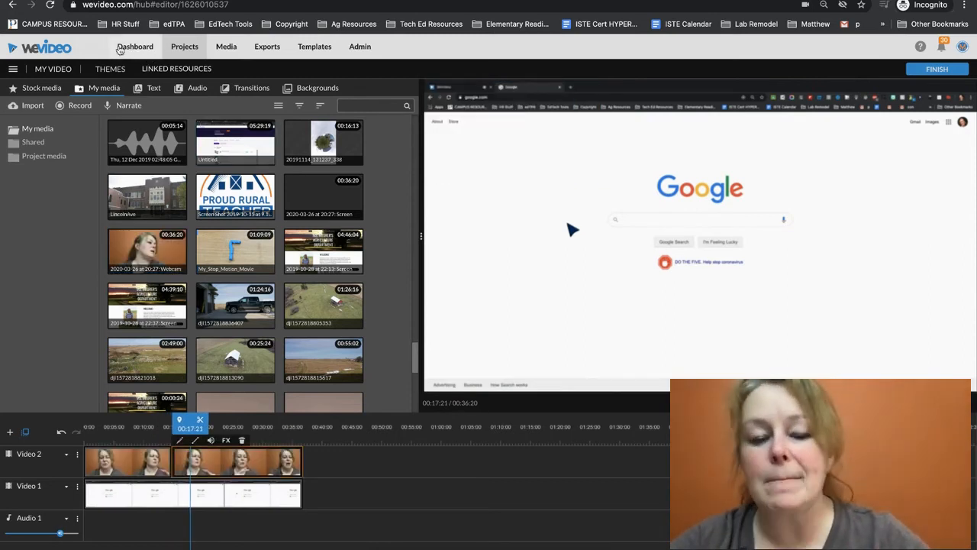
- Add a Video 3 track and place the Whisper motion title on it at the start of the second webcam part
{"action": "left_click", "coordinate": [151, 90]}
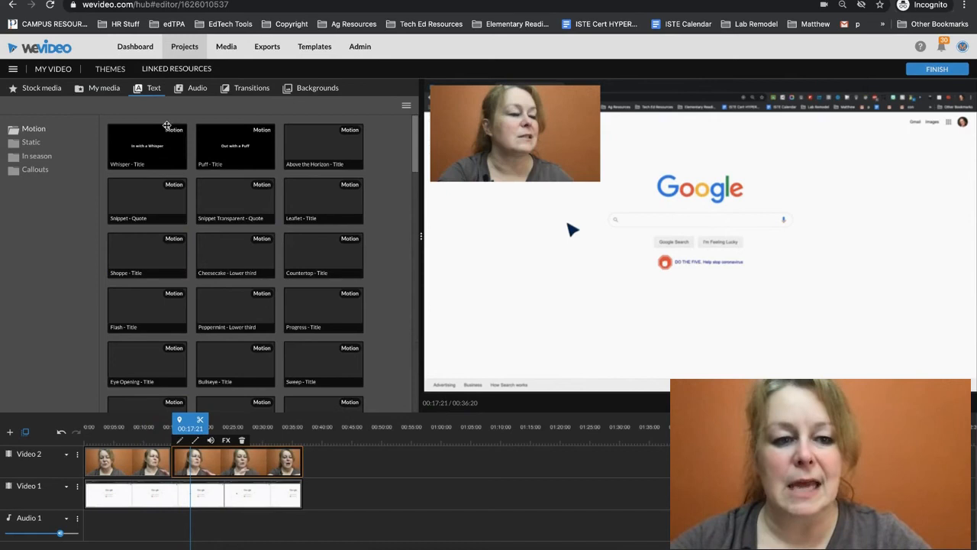
{"action": "left_click", "coordinate": [158, 154]}
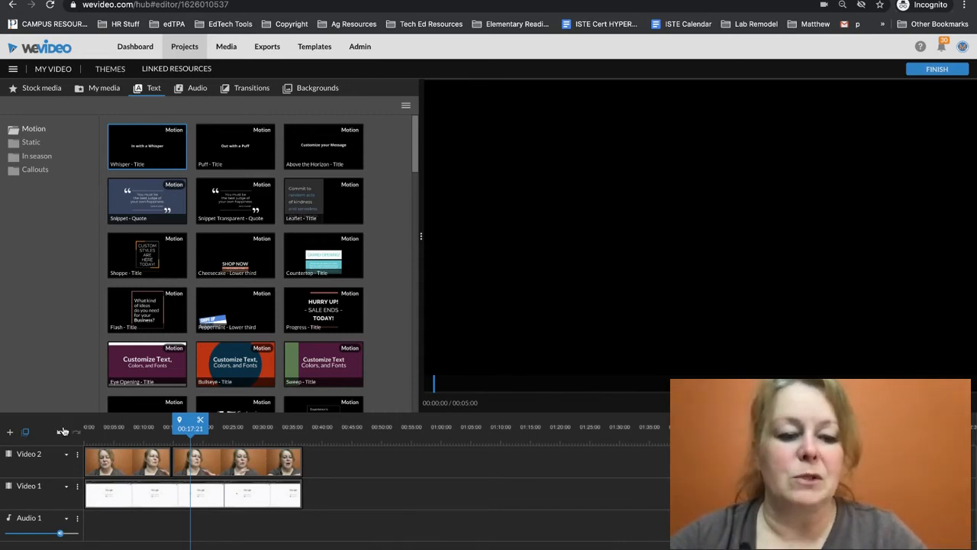
{"action": "left_click", "coordinate": [12, 434]}
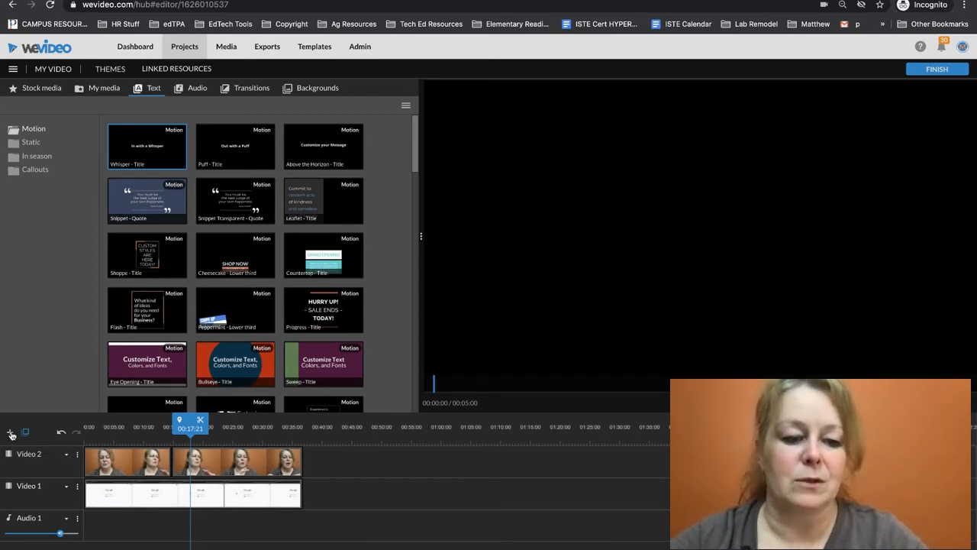
{"action": "left_click", "coordinate": [566, 381]}
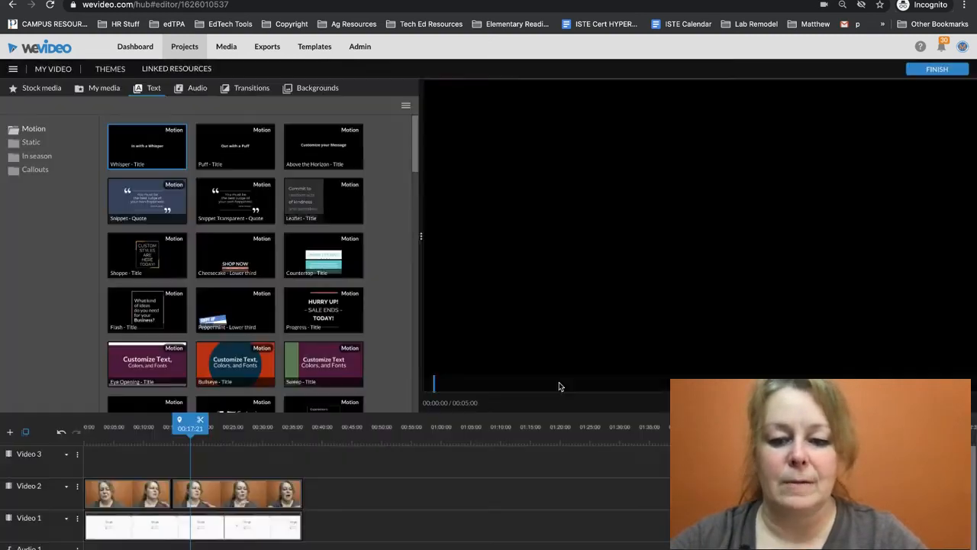
{"action": "left_click_drag", "start_coordinate": [138, 147], "coordinate": [190, 467]}
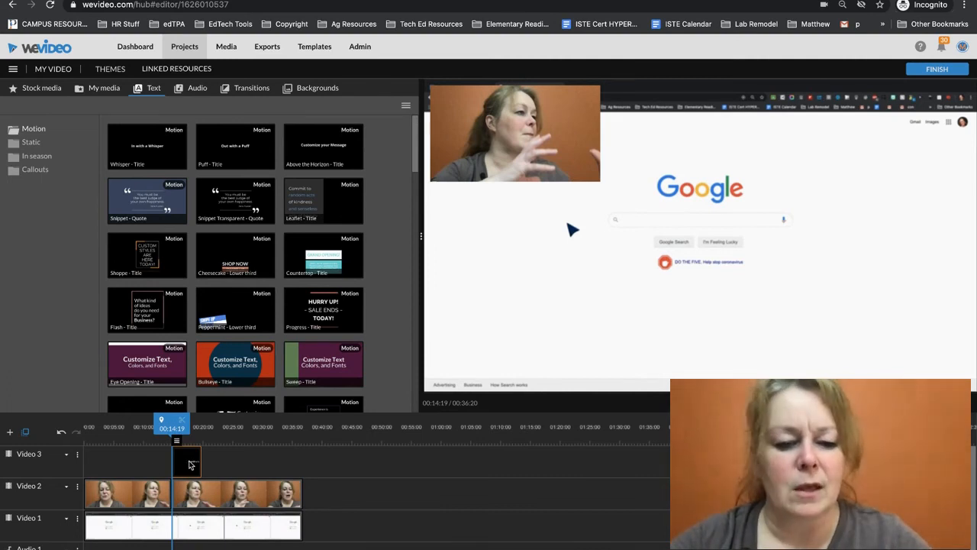
- Set the Whisper title's text to "Something Brilliant" and its color to black
{"action": "double_click", "coordinate": [191, 464]}
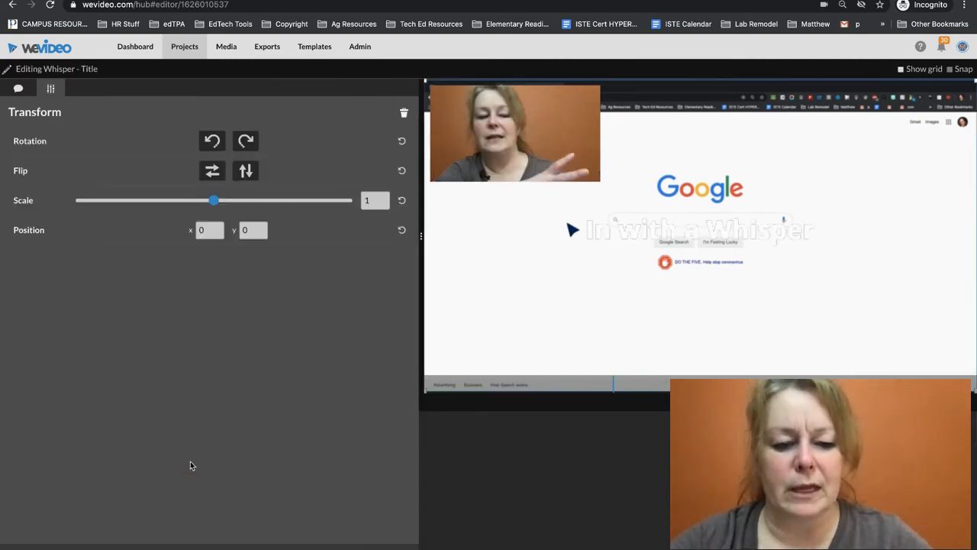
{"action": "left_click", "coordinate": [19, 88]}
{"action": "left_click", "coordinate": [118, 196]}
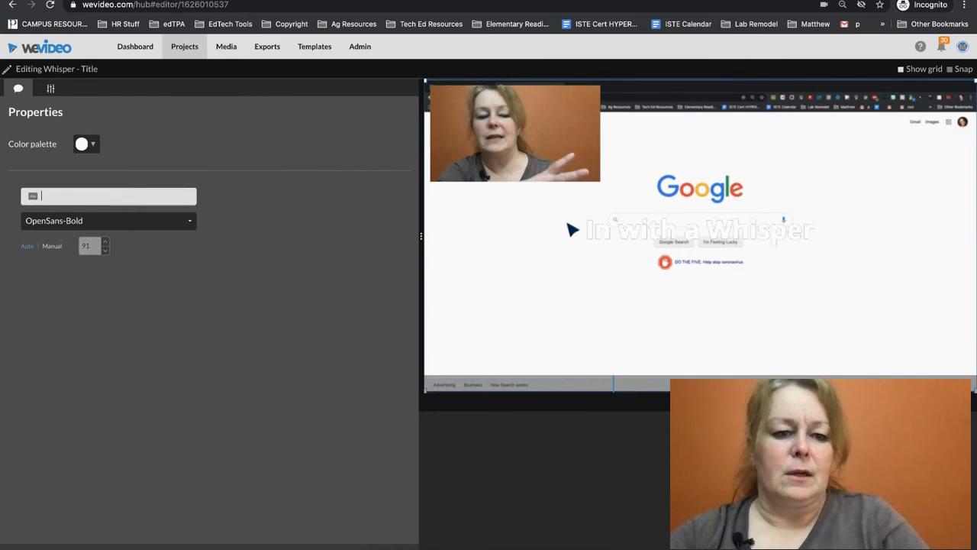
{"action": "type", "text": "Something Br"}
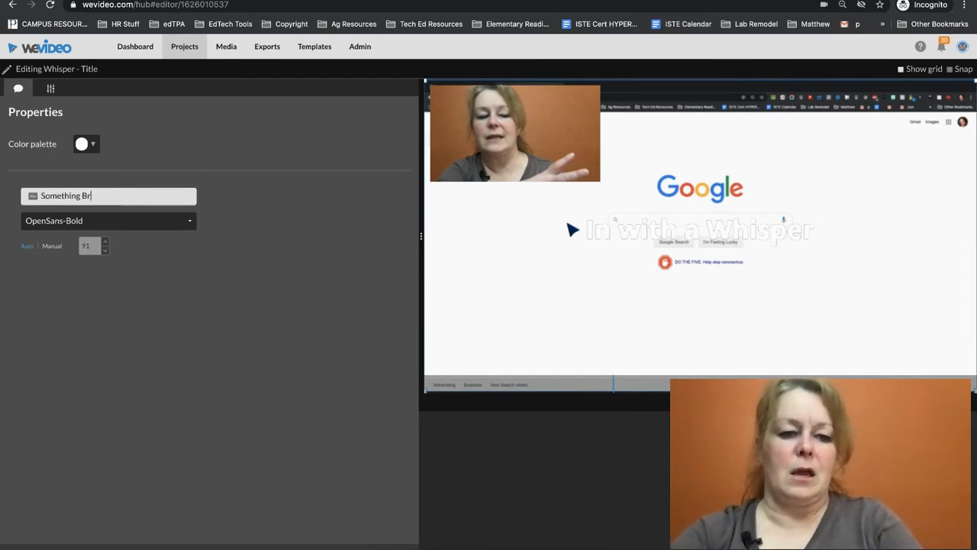
{"action": "type", "text": "illiant"}
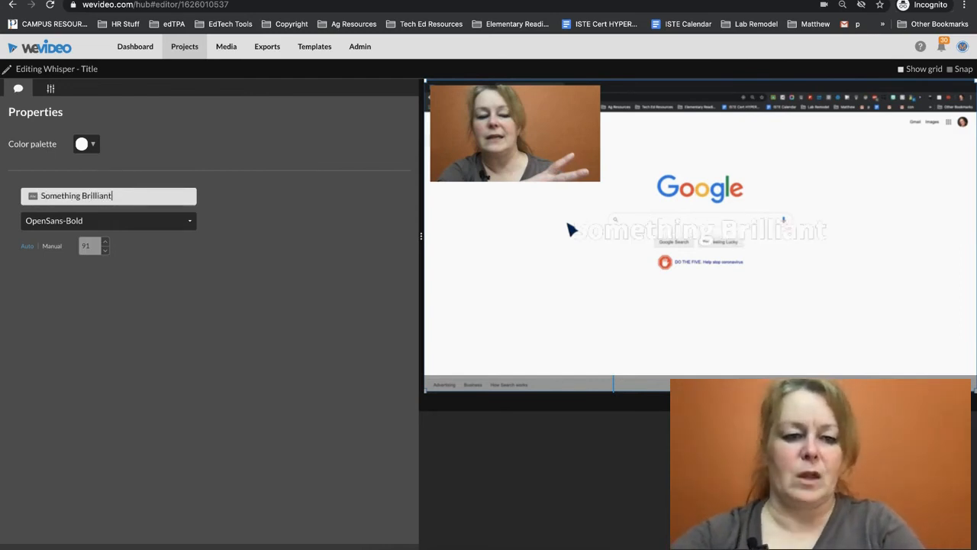
{"action": "left_click", "coordinate": [90, 145]}
{"action": "left_click", "coordinate": [85, 159]}
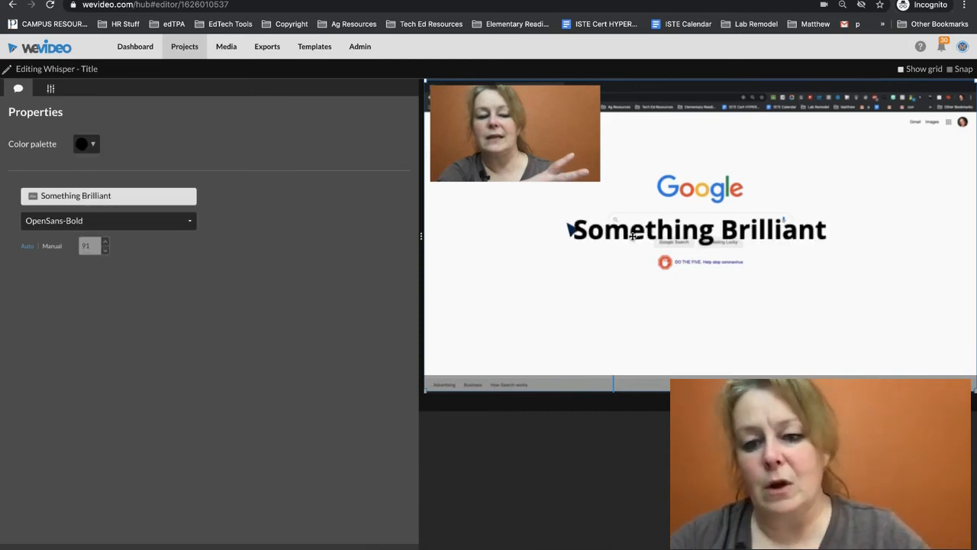
- Move the title text to the frame's lower center, save the edit, and set the playhead to about 00:12:23
{"action": "left_click_drag", "start_coordinate": [634, 237], "coordinate": [636, 356]}
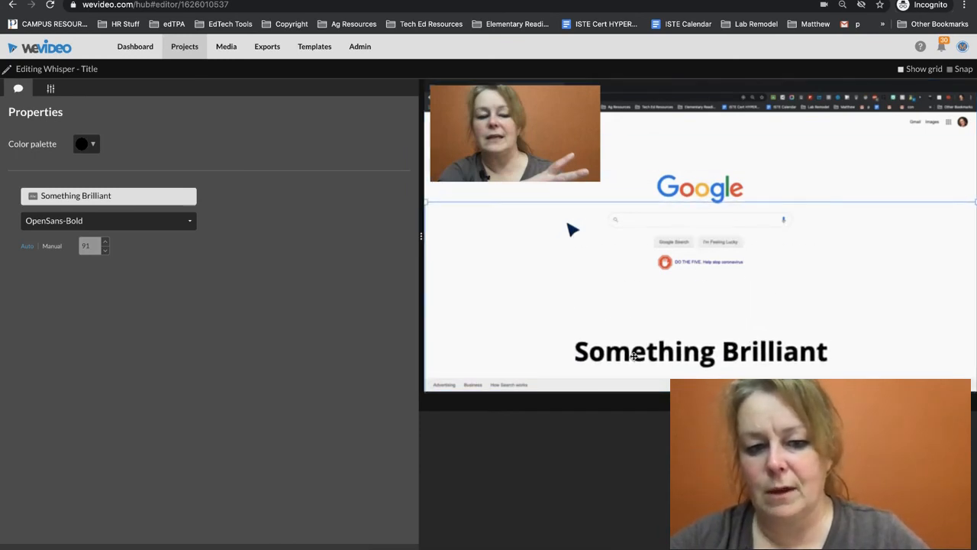
{"action": "left_click", "coordinate": [374, 548]}
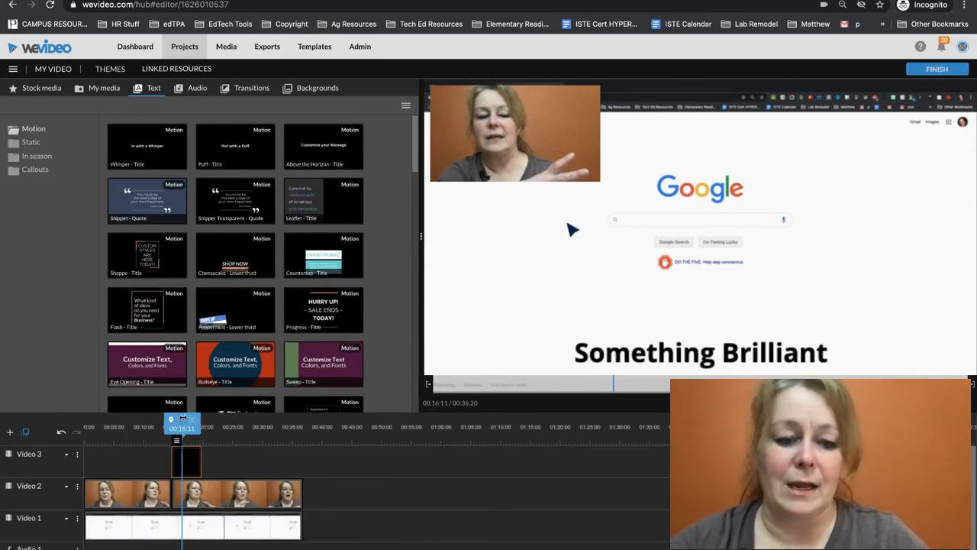
{"action": "left_click_drag", "start_coordinate": [180, 424], "coordinate": [161, 427]}
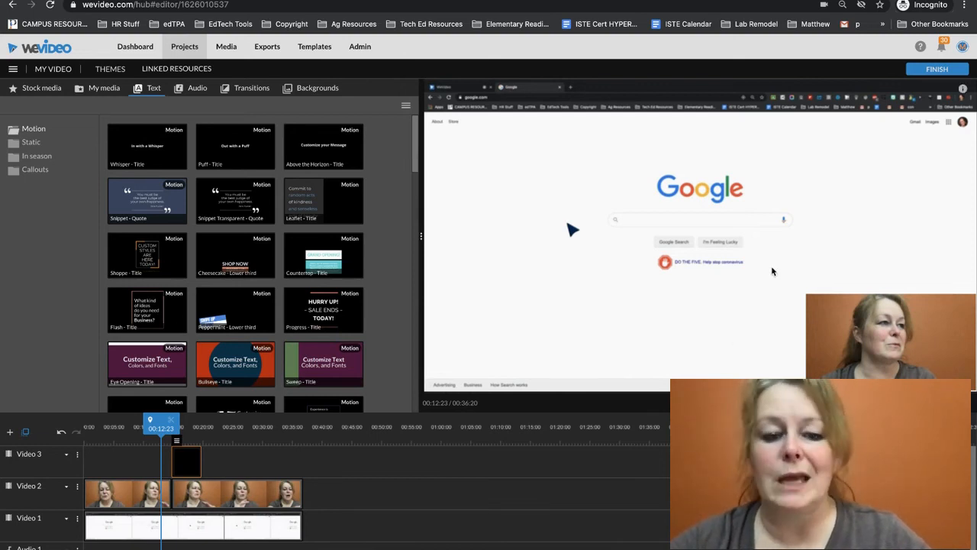
- Finish the project and title the export TEST
{"action": "left_click", "coordinate": [932, 69]}
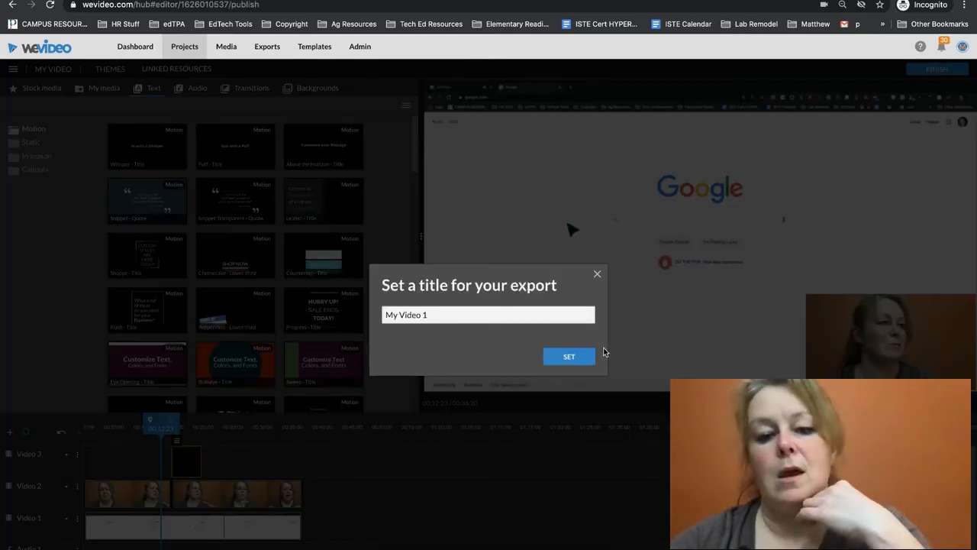
{"action": "triple_click", "coordinate": [443, 319]}
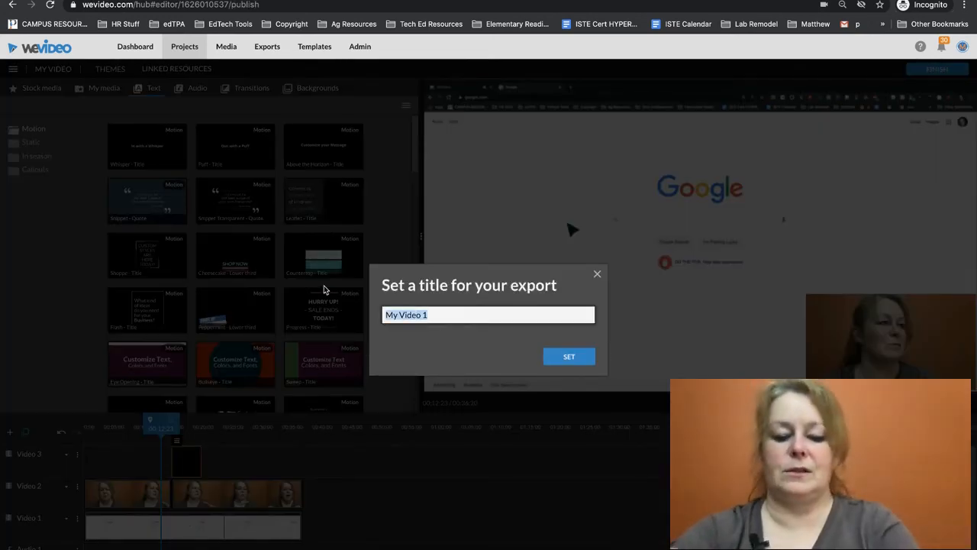
{"action": "type", "text": "G"}
{"action": "key", "text": "BackSpace"}
{"action": "type", "text": "TEST"}
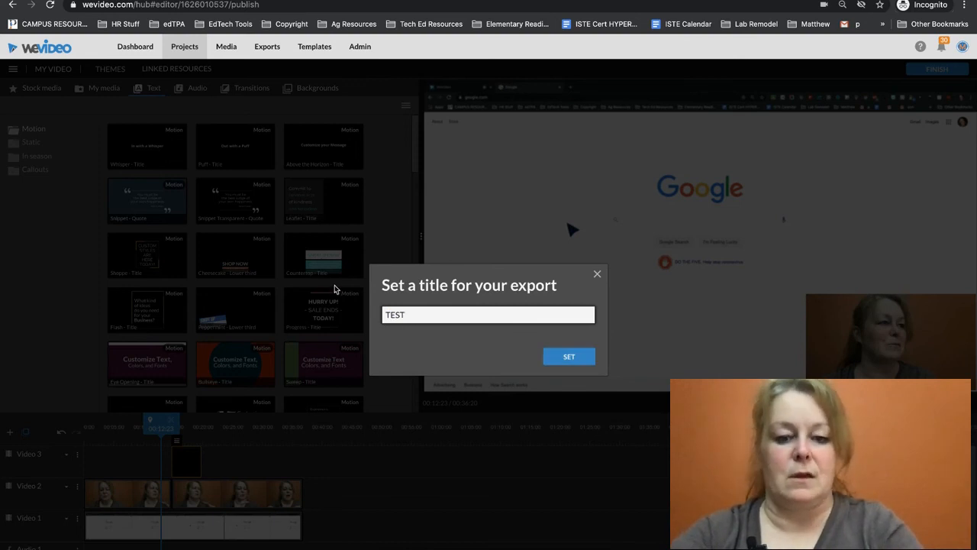
{"action": "left_click", "coordinate": [569, 357]}
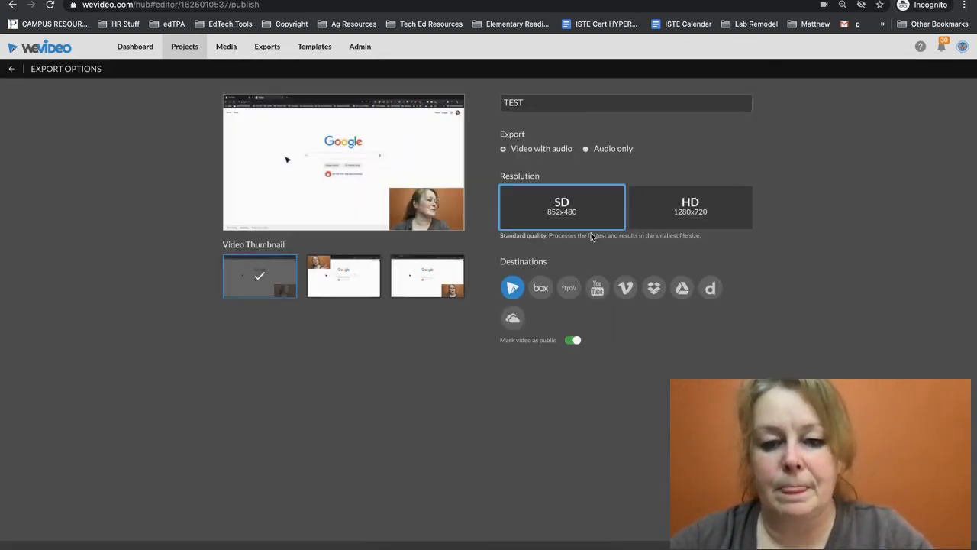
- Set the export resolution to HD 1280x720, preview the three video thumbnails, and select the first one
{"action": "left_click", "coordinate": [695, 206]}
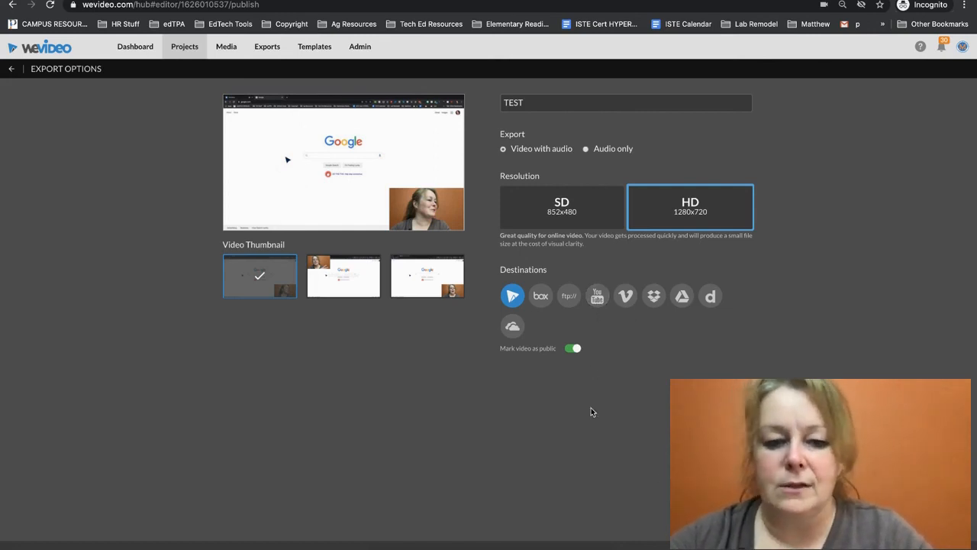
{"action": "left_click", "coordinate": [353, 284]}
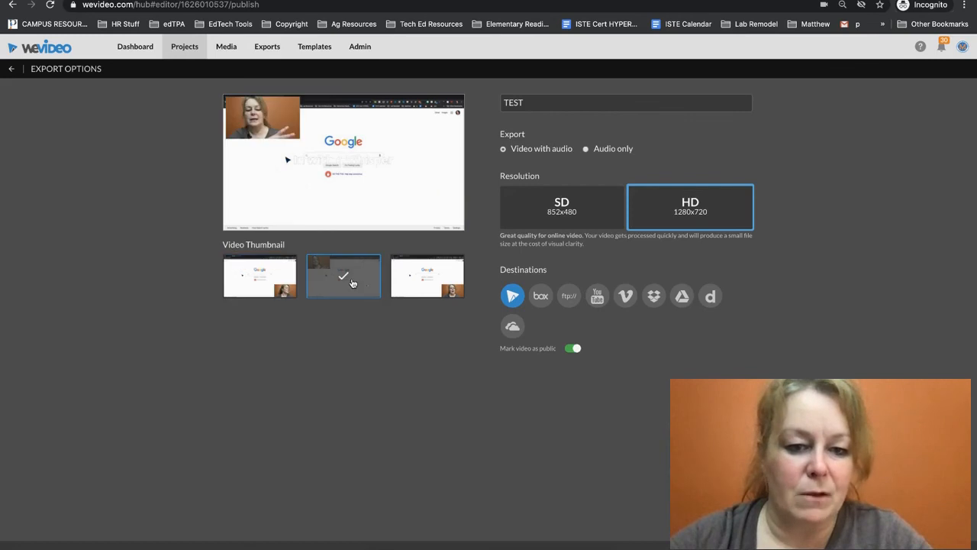
{"action": "left_click", "coordinate": [403, 287]}
{"action": "left_click", "coordinate": [275, 282]}
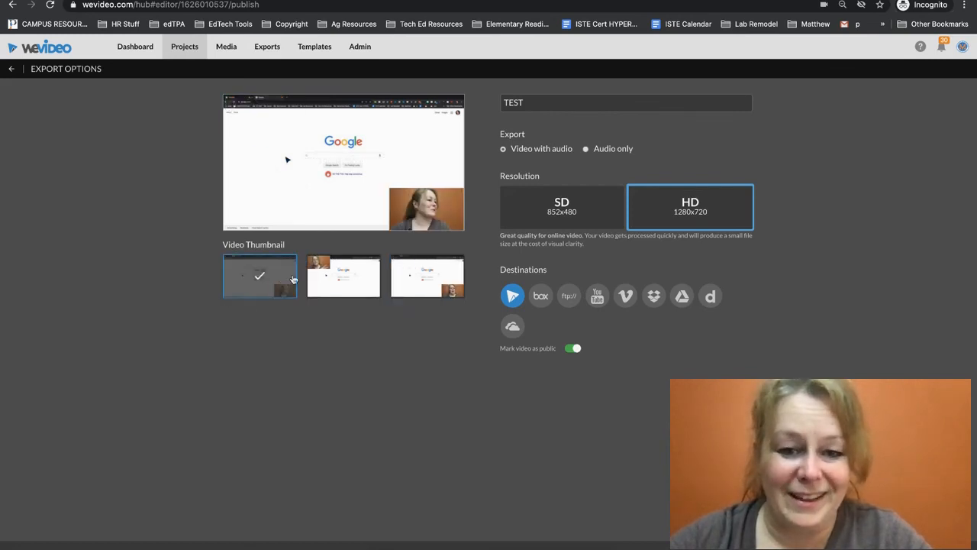